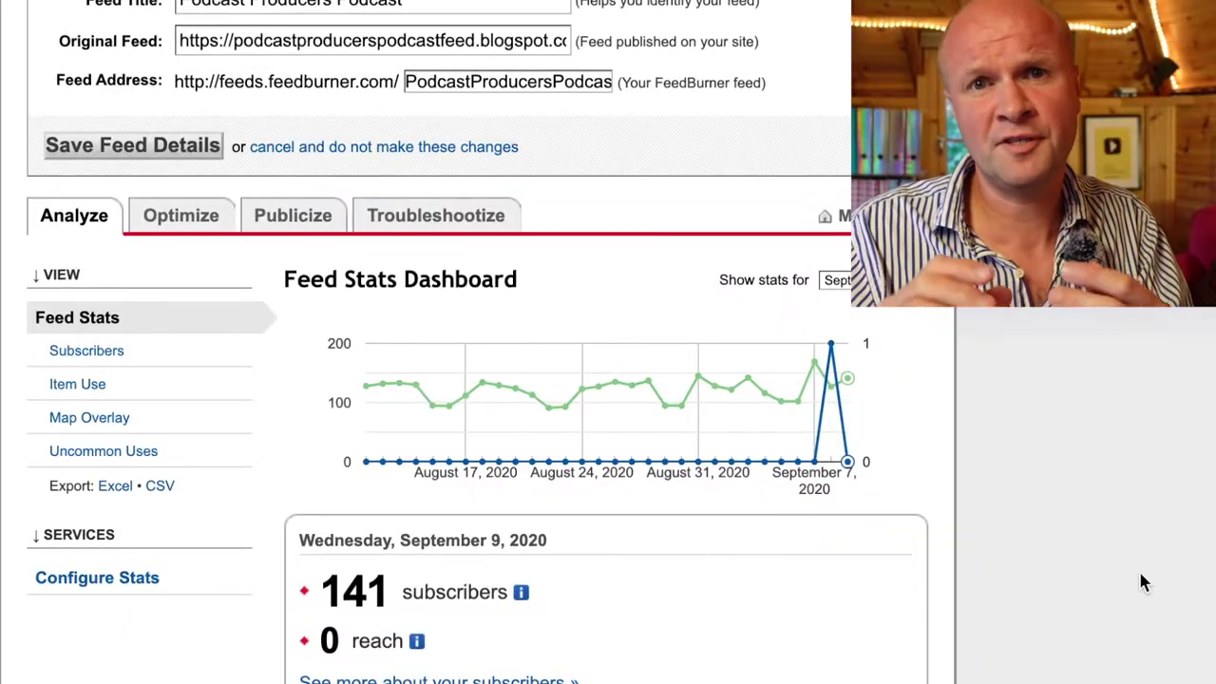
- Scroll through the FeedBurner Feed Stats Dashboard showing 141 subscribers
{"action": "scroll", "coordinate": [1140, 576], "scroll_direction": "up", "scroll_amount": 3}
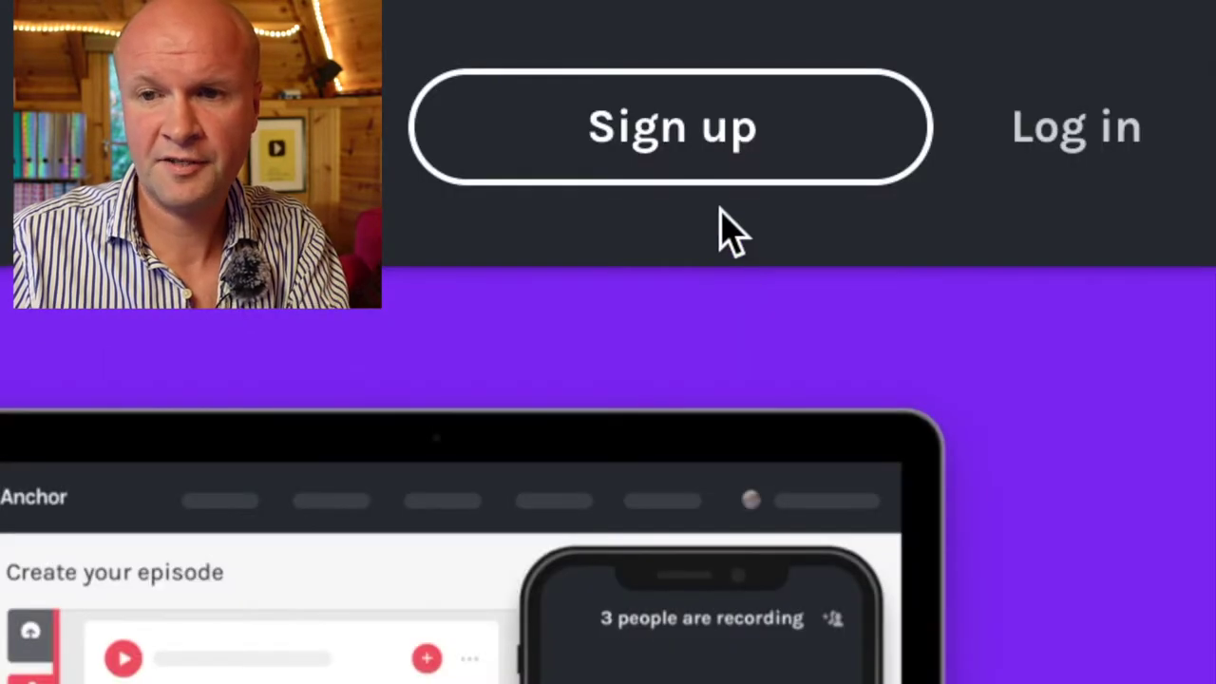
- Start signing up for a new Anchor account from the home page
{"action": "left_click", "coordinate": [731, 131]}
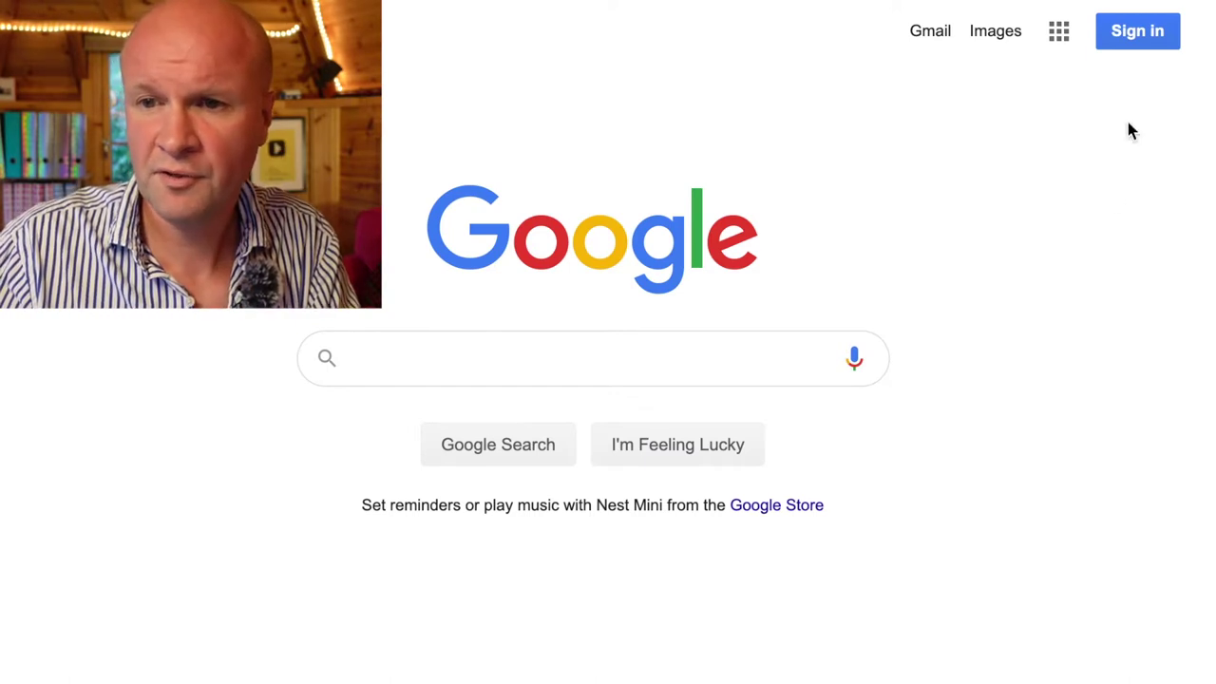
- Open Google sign-in and begin creating a new Google account
{"action": "left_click", "coordinate": [828, 117]}
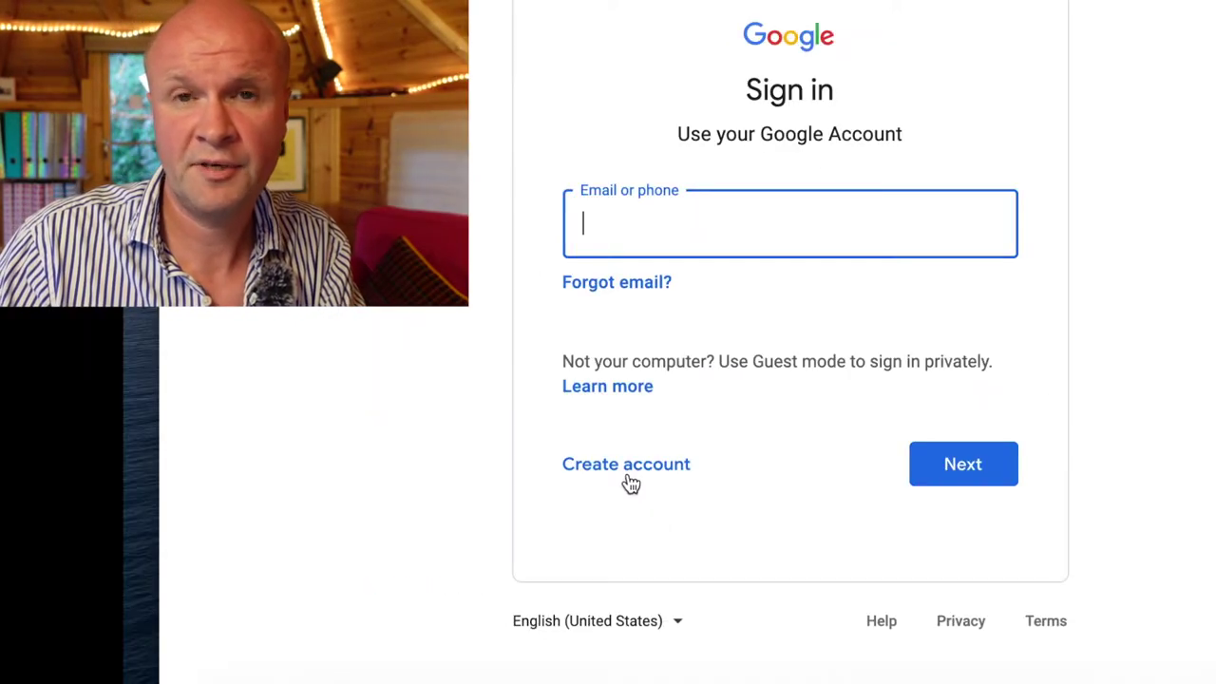
{"action": "left_click", "coordinate": [628, 480]}
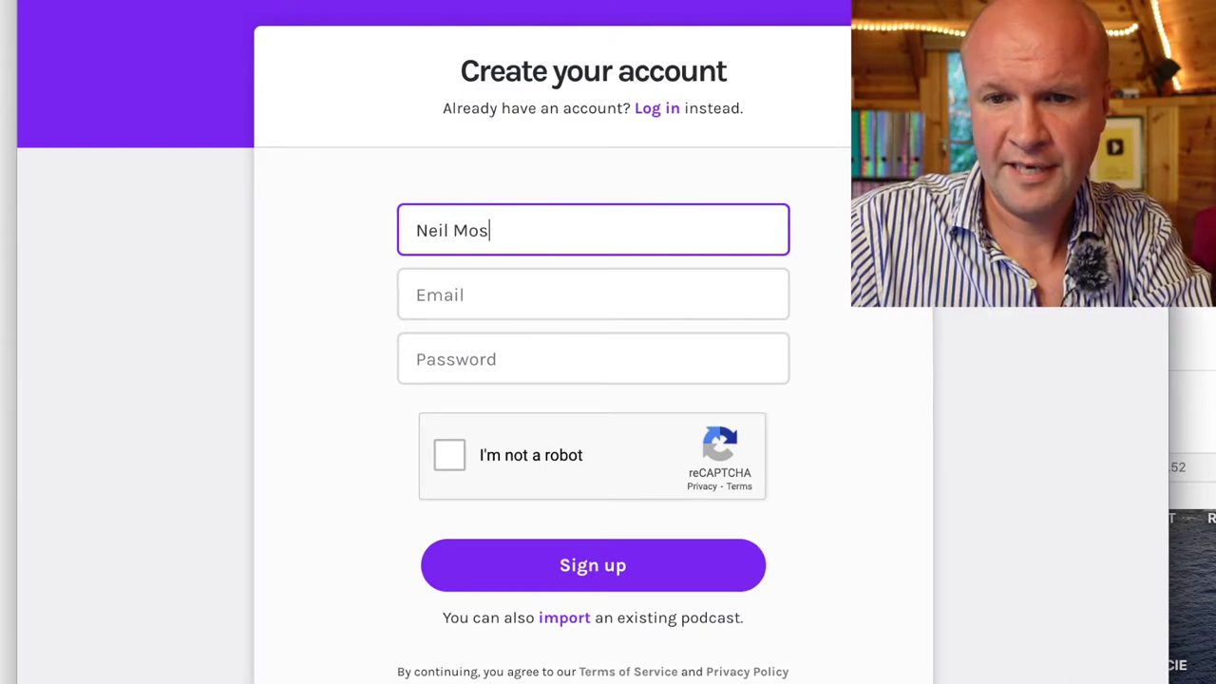
- Sign up for Anchor with the full name, e-mail address and password, passing the robot check
{"action": "type", "text": "sey"}
{"action": "key", "text": "Tab"}
{"action": "key", "text": "Tab"}
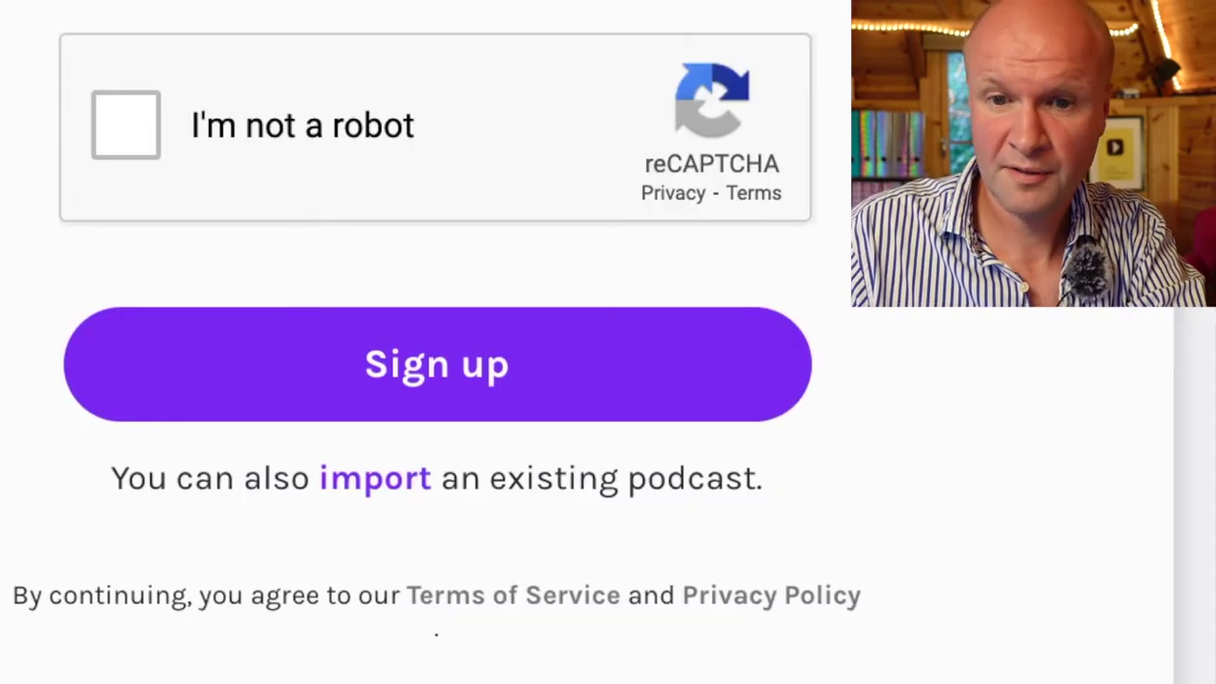
{"action": "left_click", "coordinate": [126, 124]}
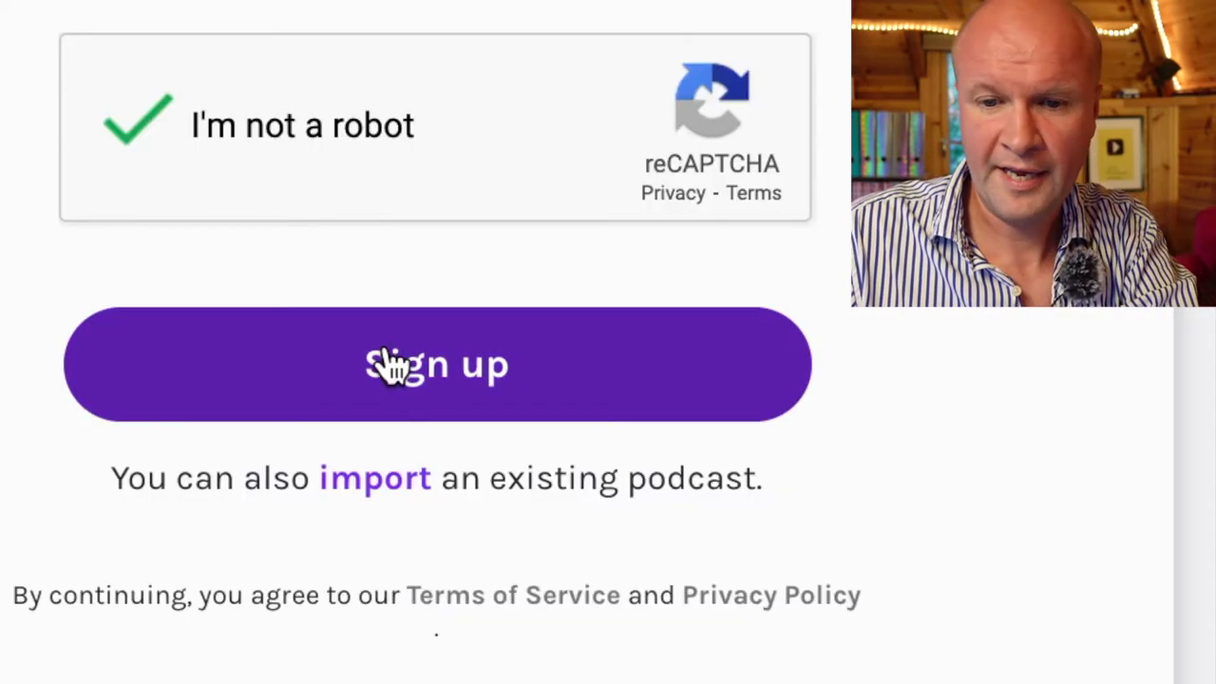
{"action": "left_click", "coordinate": [386, 365]}
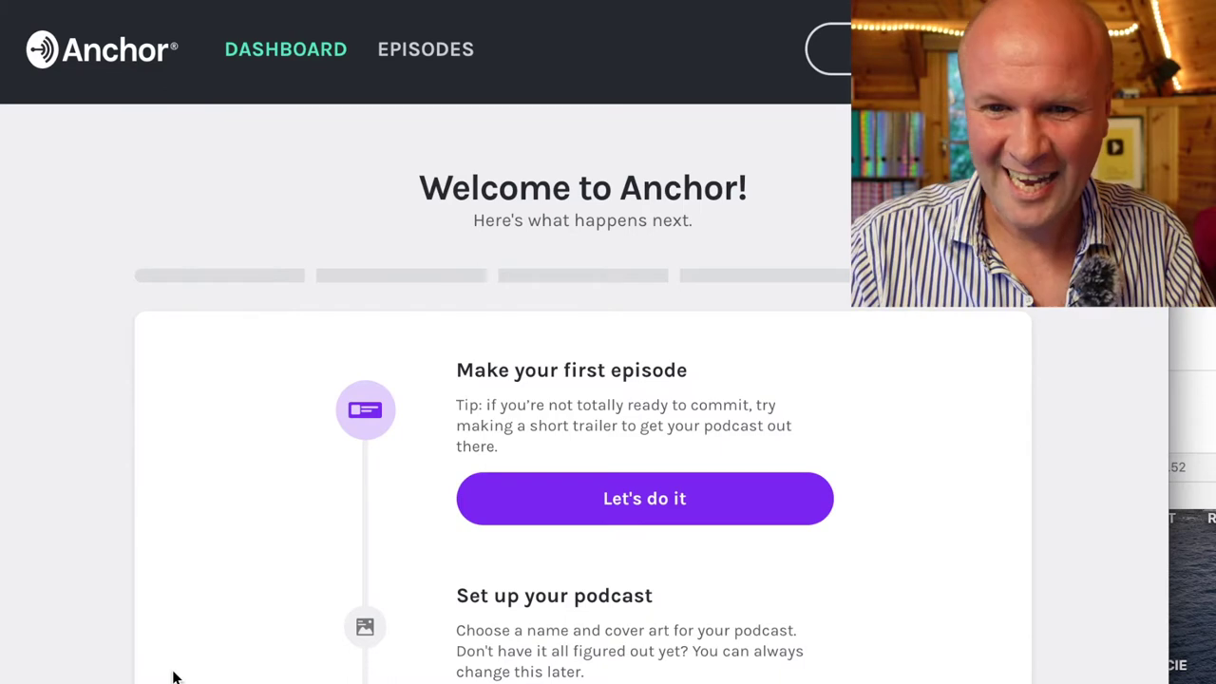
{"action": "scroll", "coordinate": [174, 676], "scroll_direction": "down", "scroll_amount": 5}
{"action": "scroll", "coordinate": [174, 676], "scroll_direction": "down", "scroll_amount": 1}
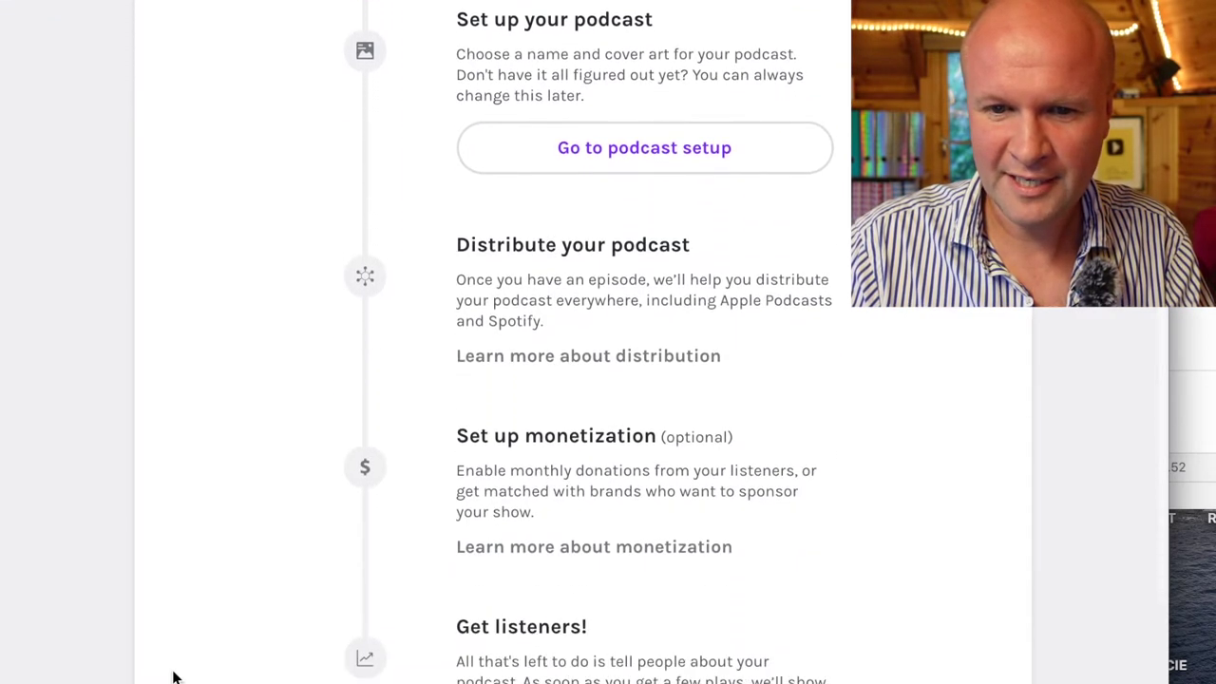
{"action": "scroll", "coordinate": [173, 676], "scroll_direction": "up", "scroll_amount": 4}
{"action": "scroll", "coordinate": [174, 676], "scroll_direction": "up", "scroll_amount": 2}
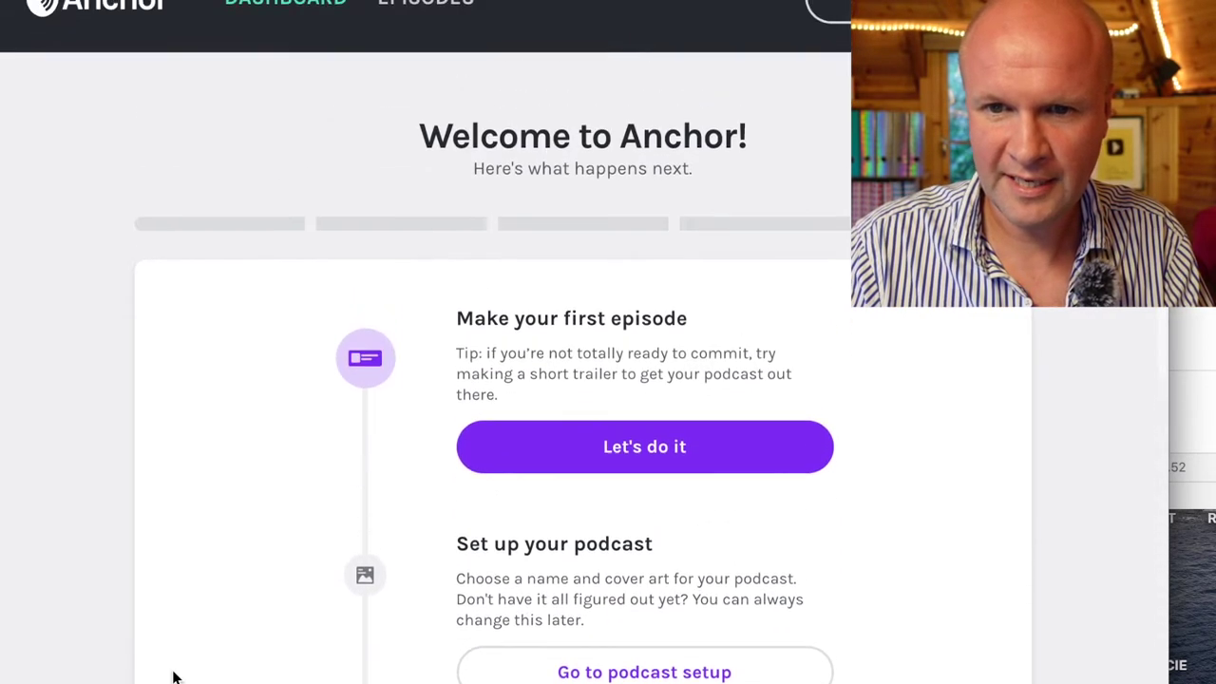
{"action": "scroll", "coordinate": [225, 399], "scroll_direction": "down", "scroll_amount": 1}
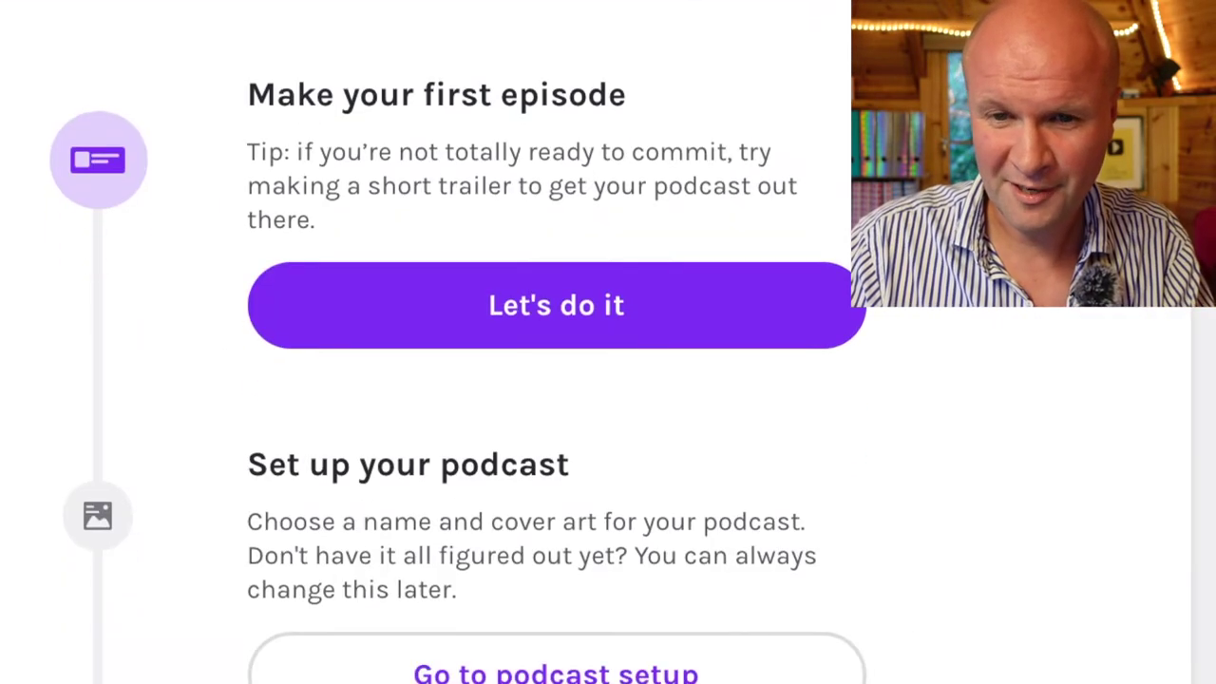
{"action": "scroll", "coordinate": [465, 352], "scroll_direction": "down", "scroll_amount": 1}
{"action": "scroll", "coordinate": [465, 351], "scroll_direction": "up", "scroll_amount": 1}
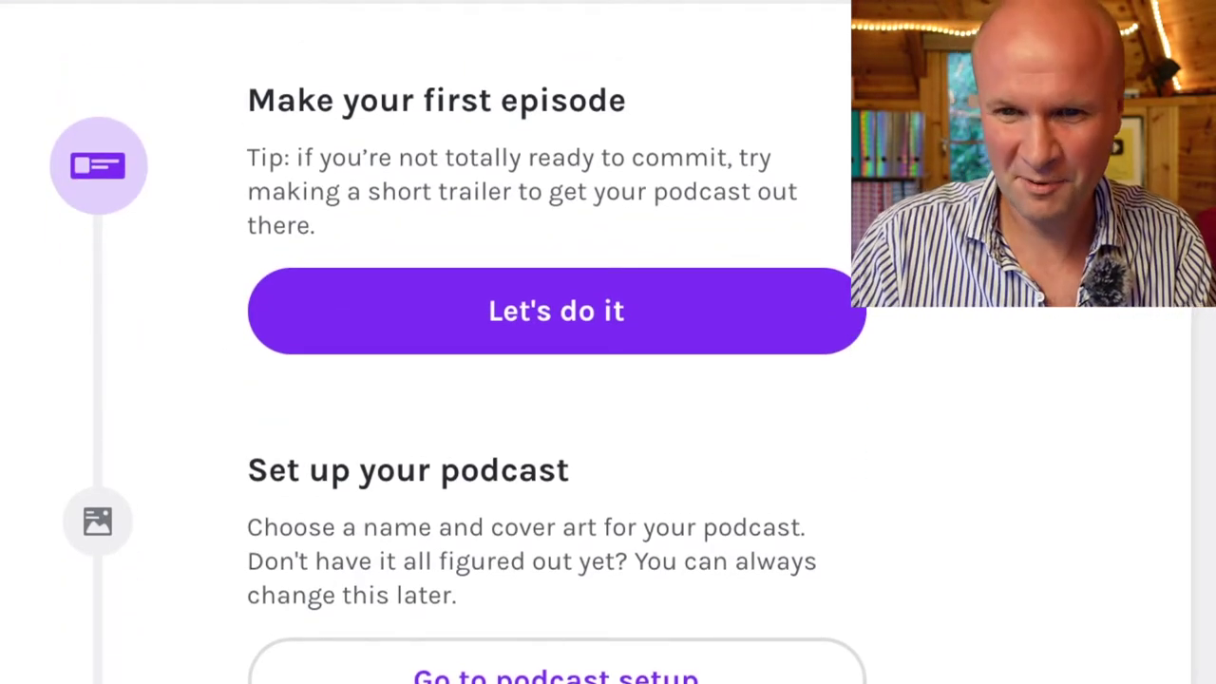
{"action": "left_click", "coordinate": [525, 323]}
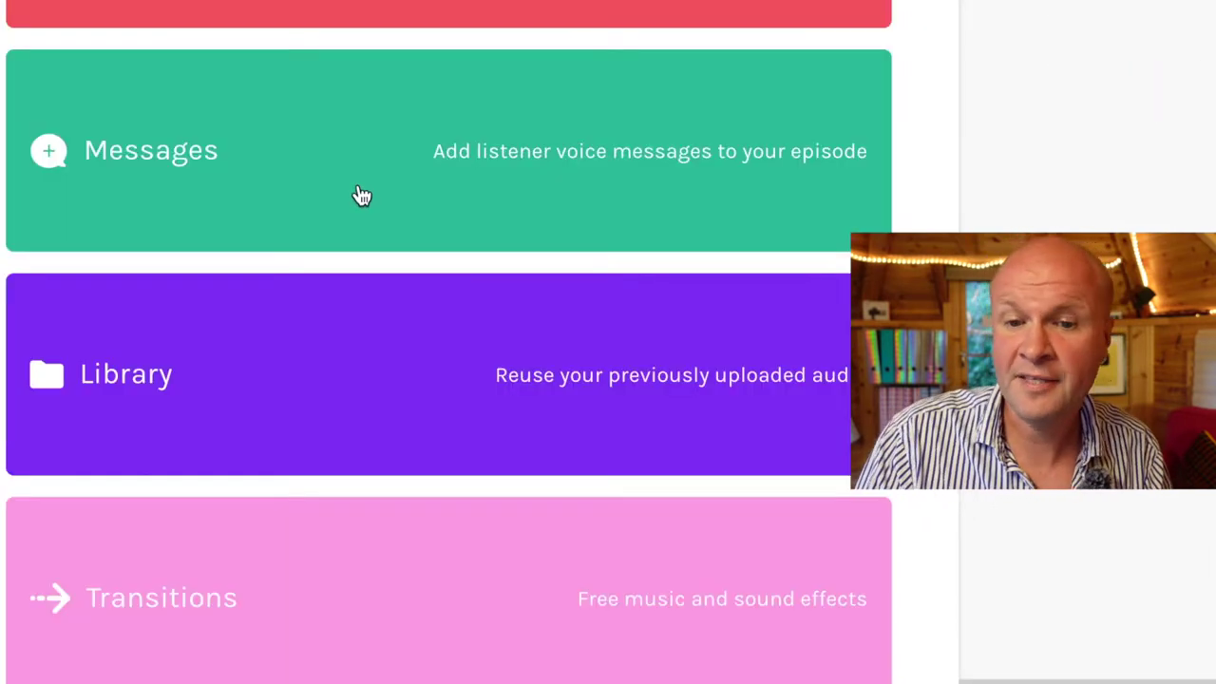
{"action": "scroll", "coordinate": [358, 194], "scroll_direction": "down", "scroll_amount": 2}
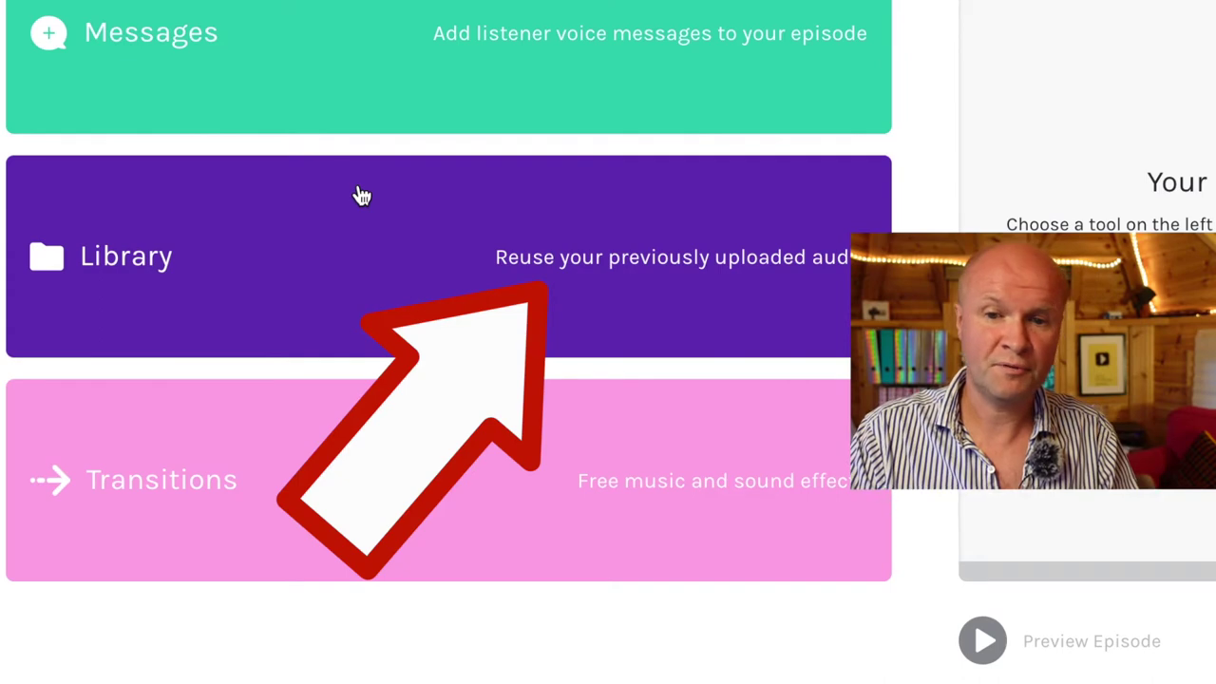
{"action": "scroll", "coordinate": [360, 195], "scroll_direction": "up", "scroll_amount": 5}
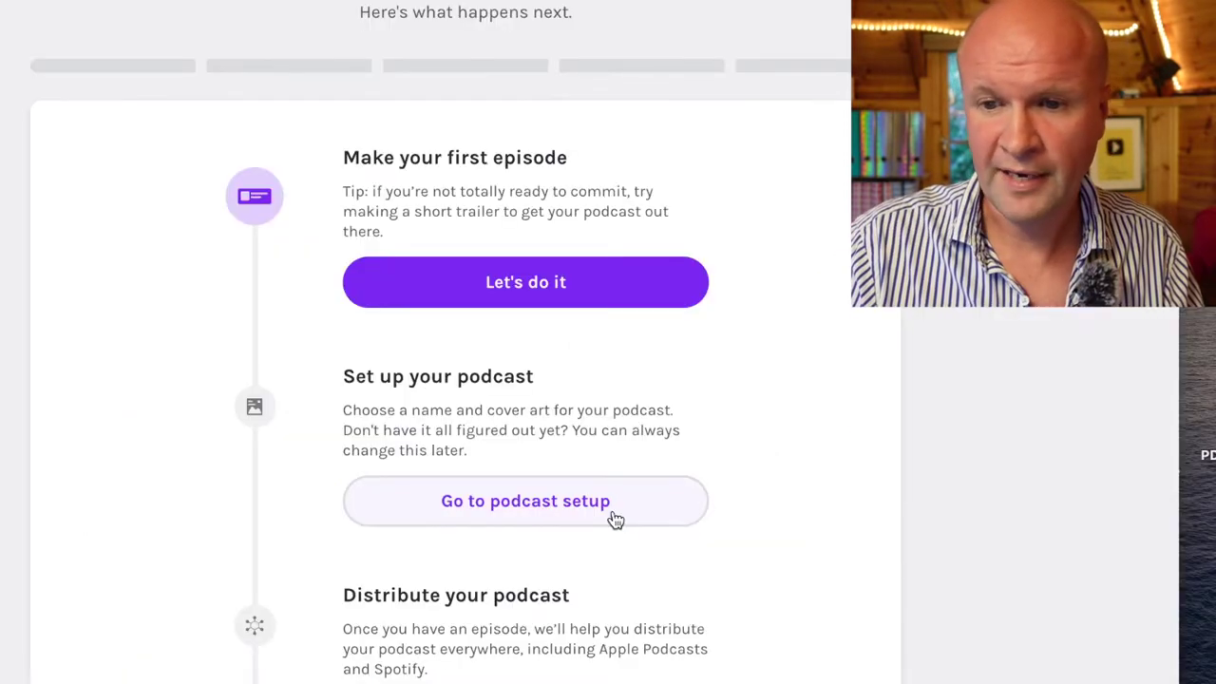
- Enter GREAT BRITISH YOUTUBERS PODCAST as the podcast name and copy in the playlist description
{"action": "left_click", "coordinate": [608, 526]}
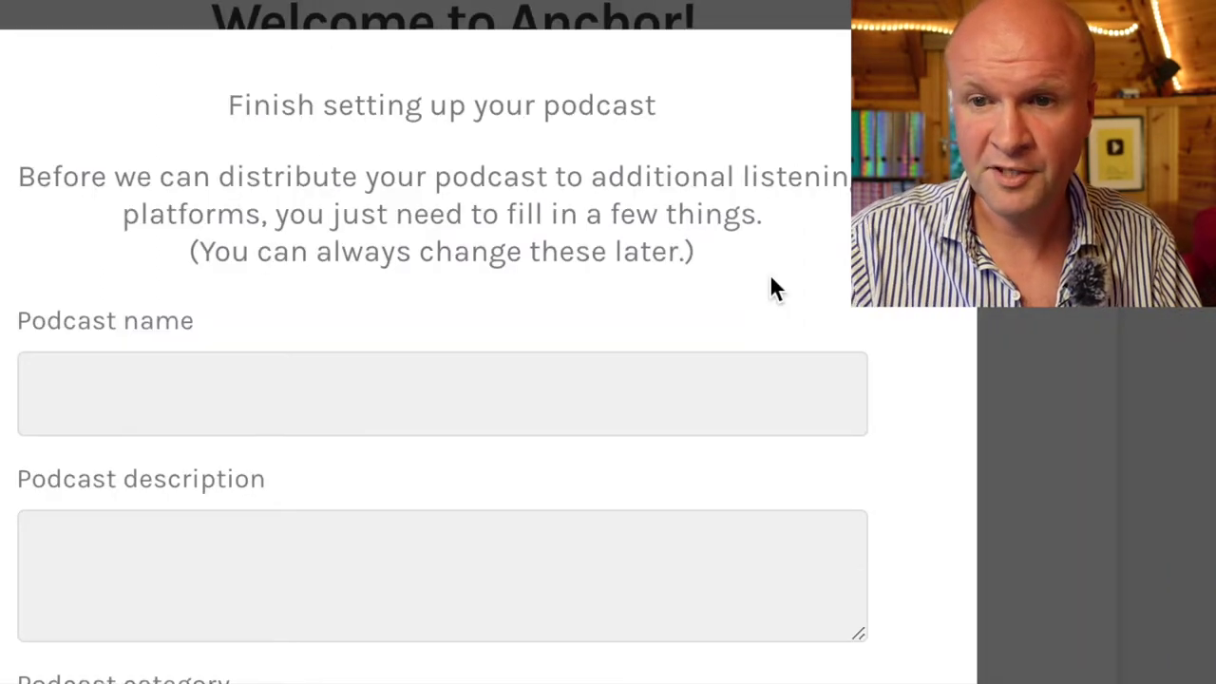
{"action": "left_click", "coordinate": [548, 361]}
{"action": "type", "text": "GREAT BRITISH YOUT"}
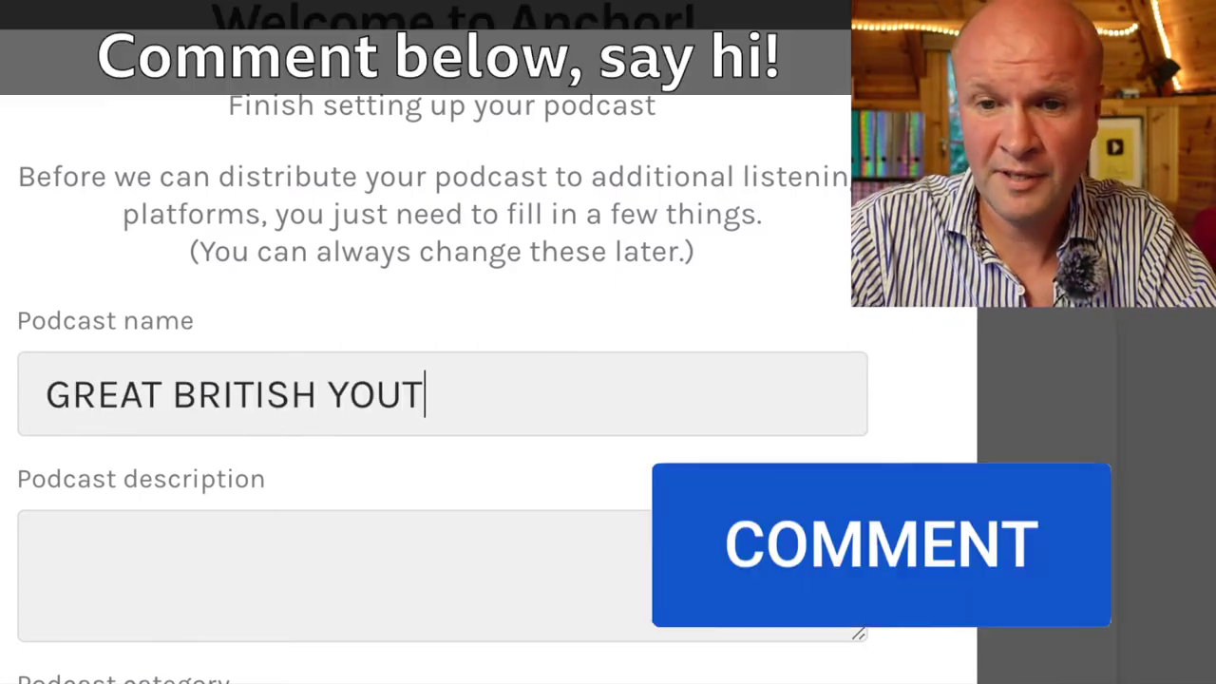
{"action": "type", "text": "UBERS"}
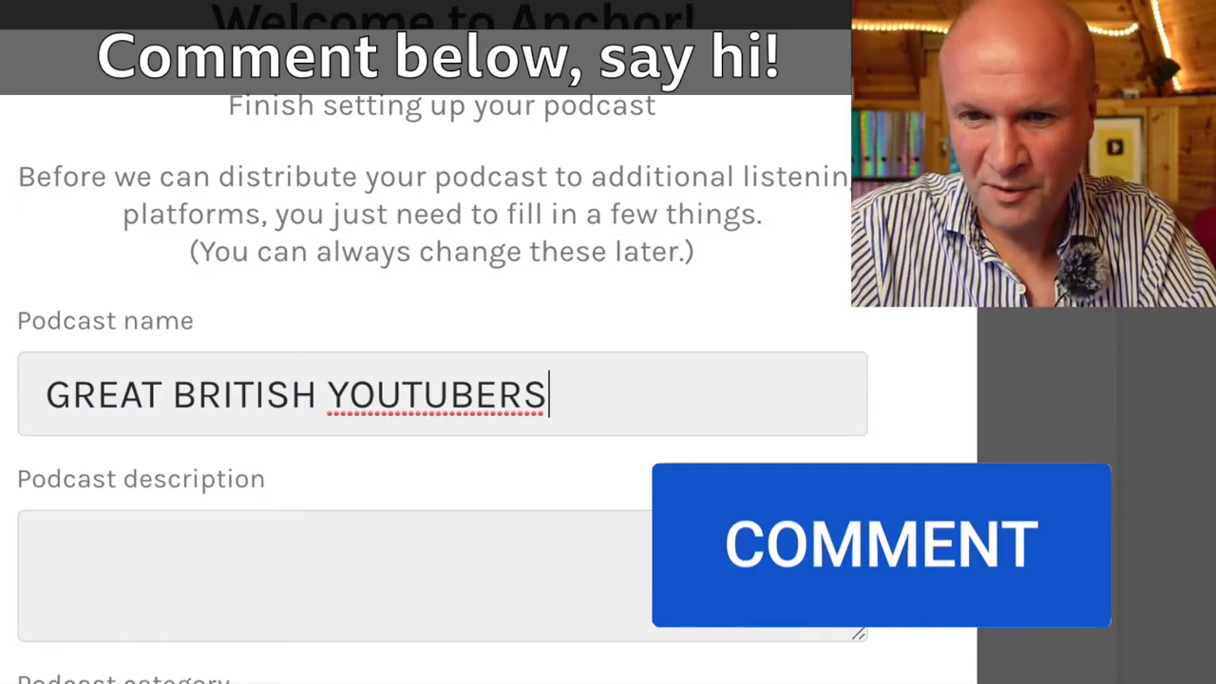
{"action": "type", "text": " PODC"}
{"action": "type", "text": "AST"}
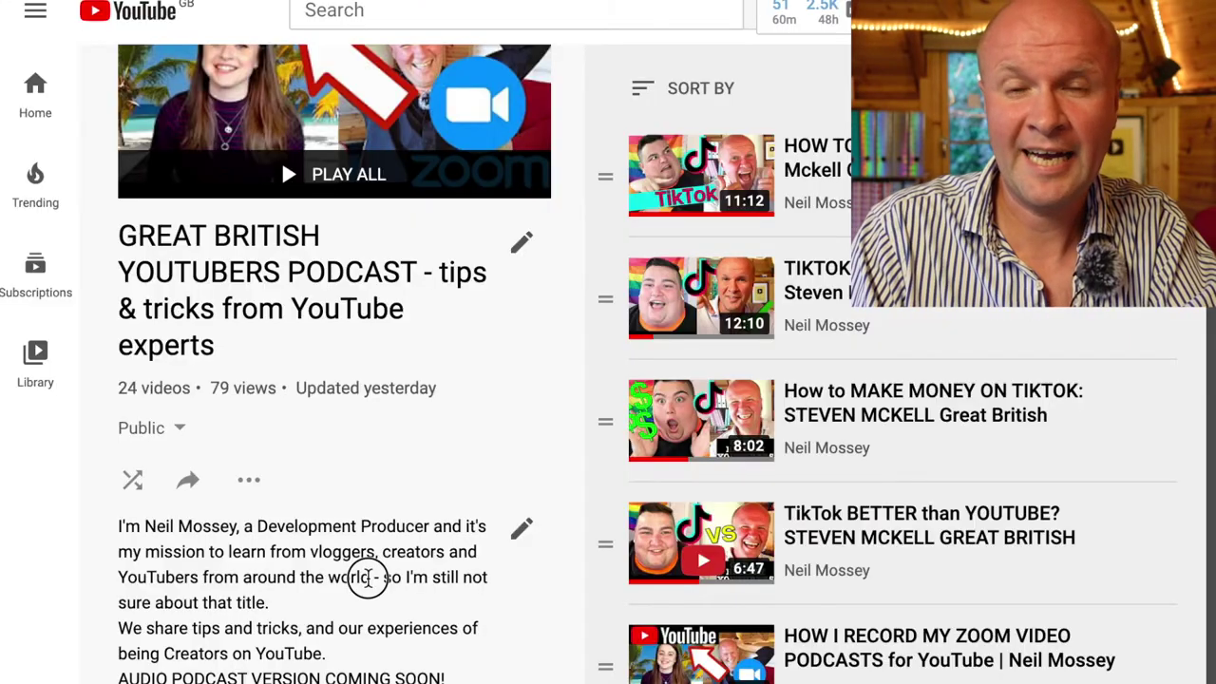
{"action": "left_click_drag", "start_coordinate": [369, 577], "coordinate": [121, 543]}
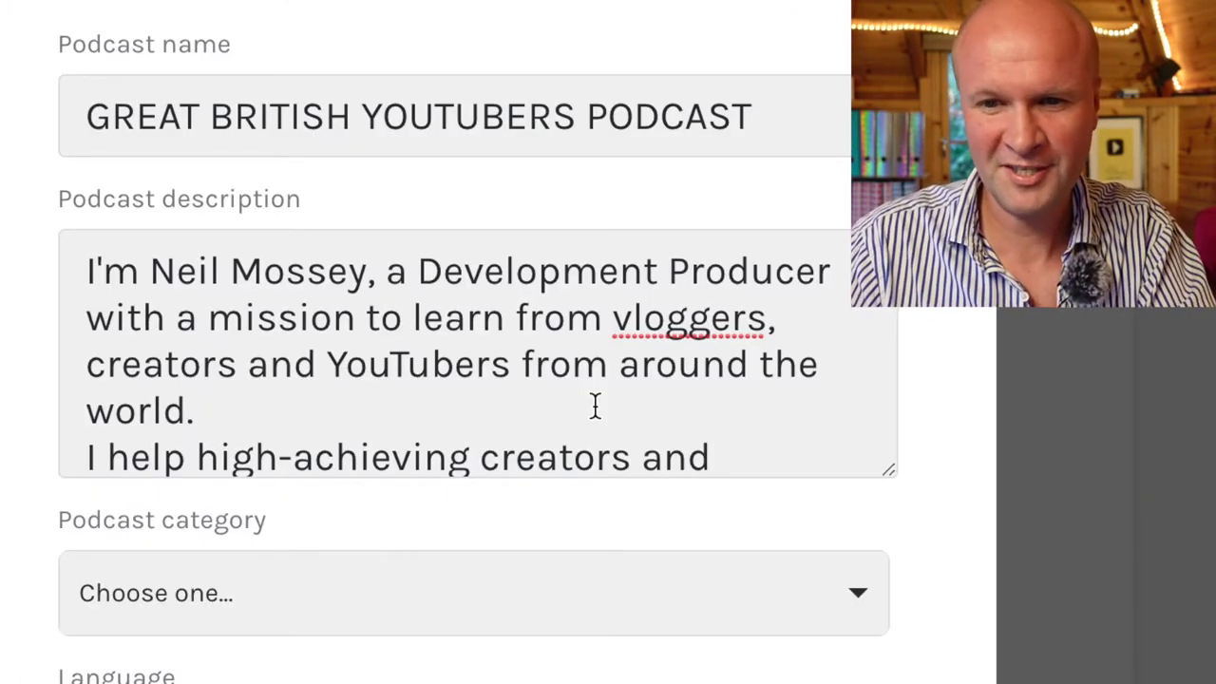
{"action": "scroll", "coordinate": [595, 405], "scroll_direction": "down", "scroll_amount": 1}
- Set the podcast category to How To
{"action": "left_click", "coordinate": [836, 377]}
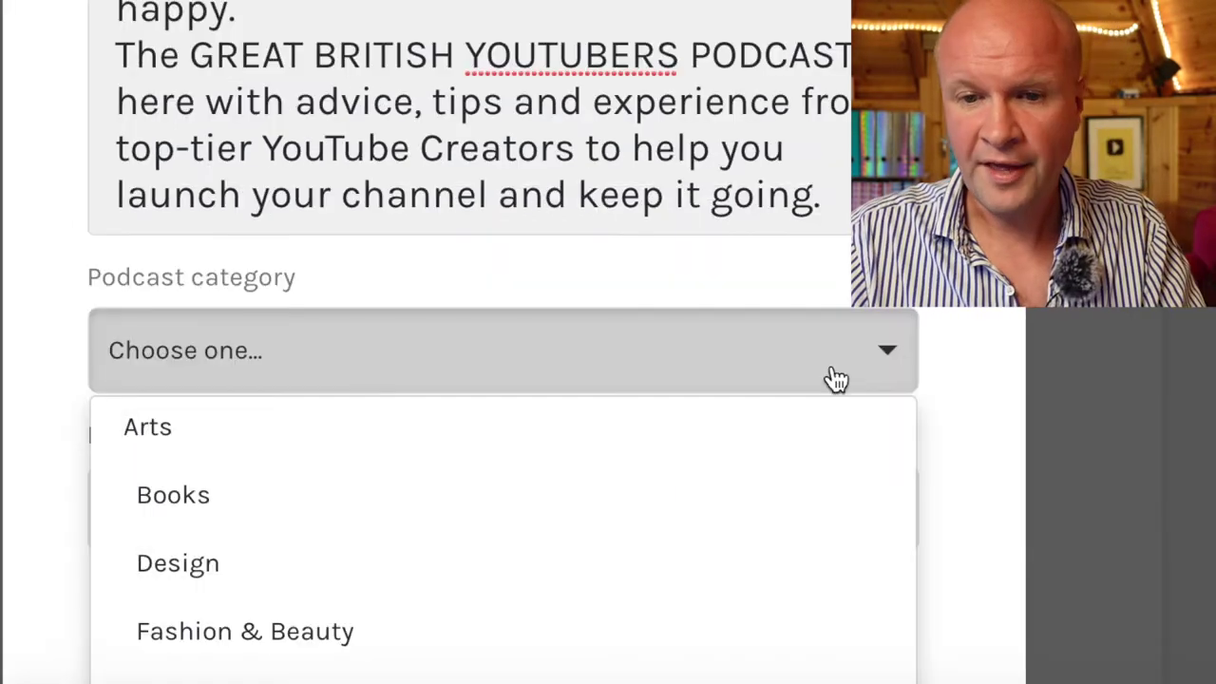
{"action": "scroll", "coordinate": [475, 380], "scroll_direction": "down", "scroll_amount": 2}
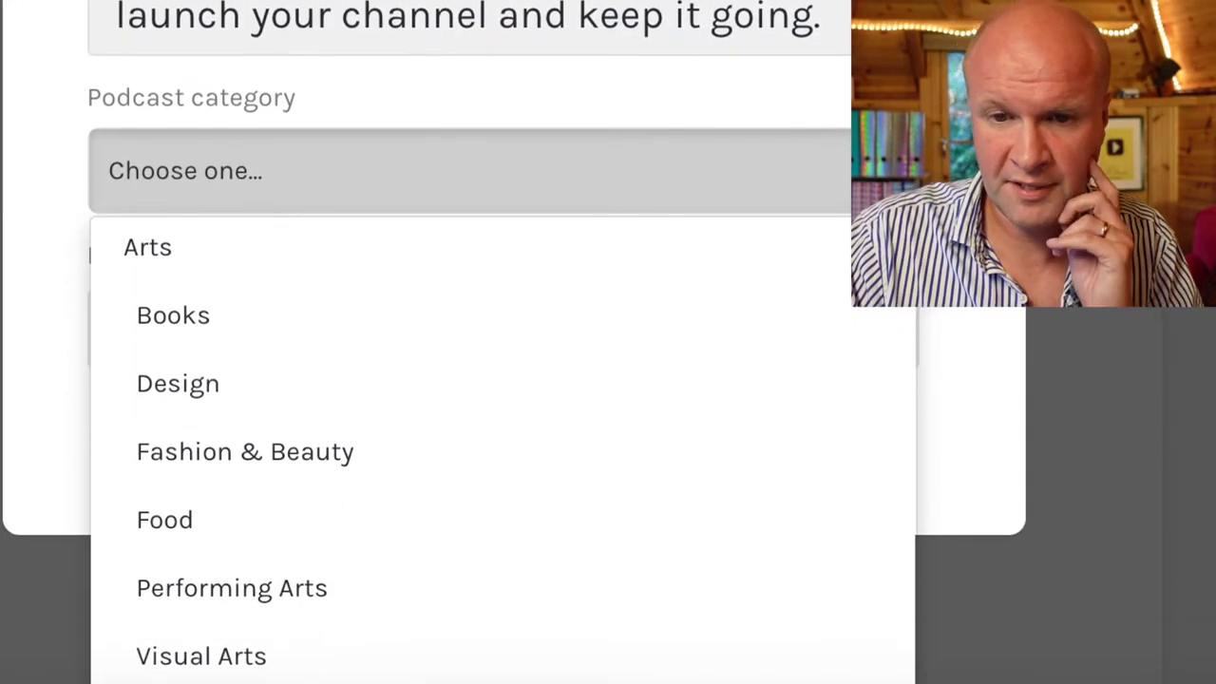
{"action": "scroll", "coordinate": [586, 279], "scroll_direction": "down", "scroll_amount": 3}
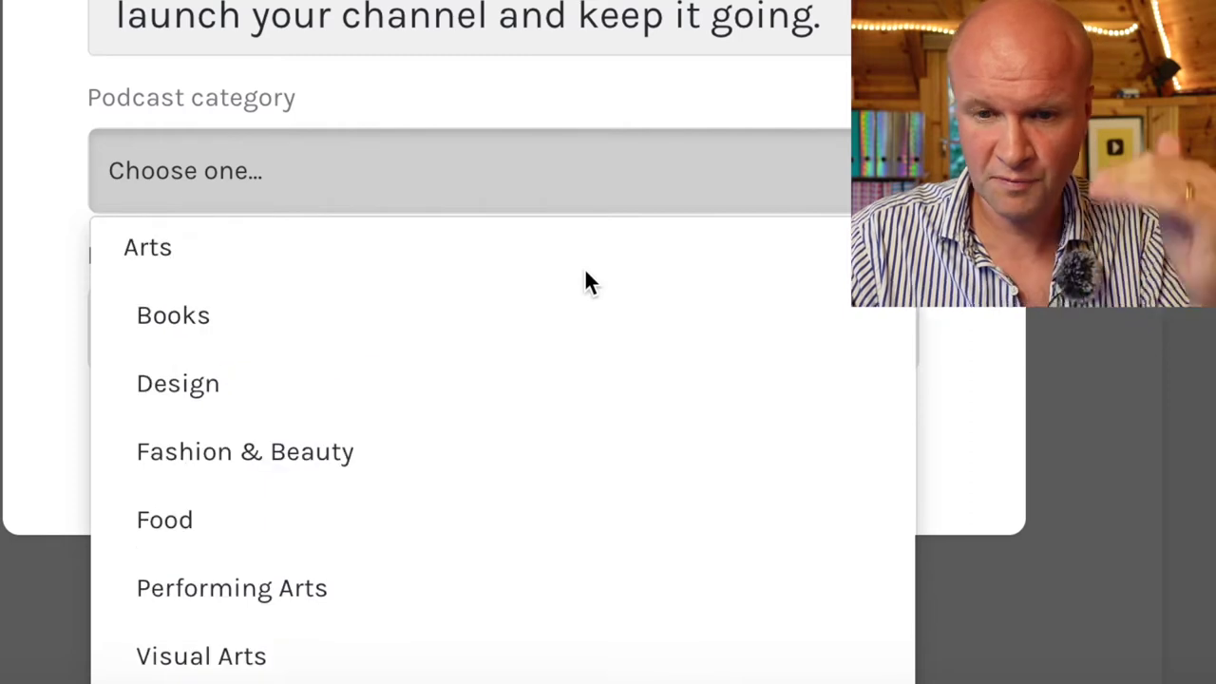
{"action": "scroll", "coordinate": [586, 276], "scroll_direction": "down", "scroll_amount": 6}
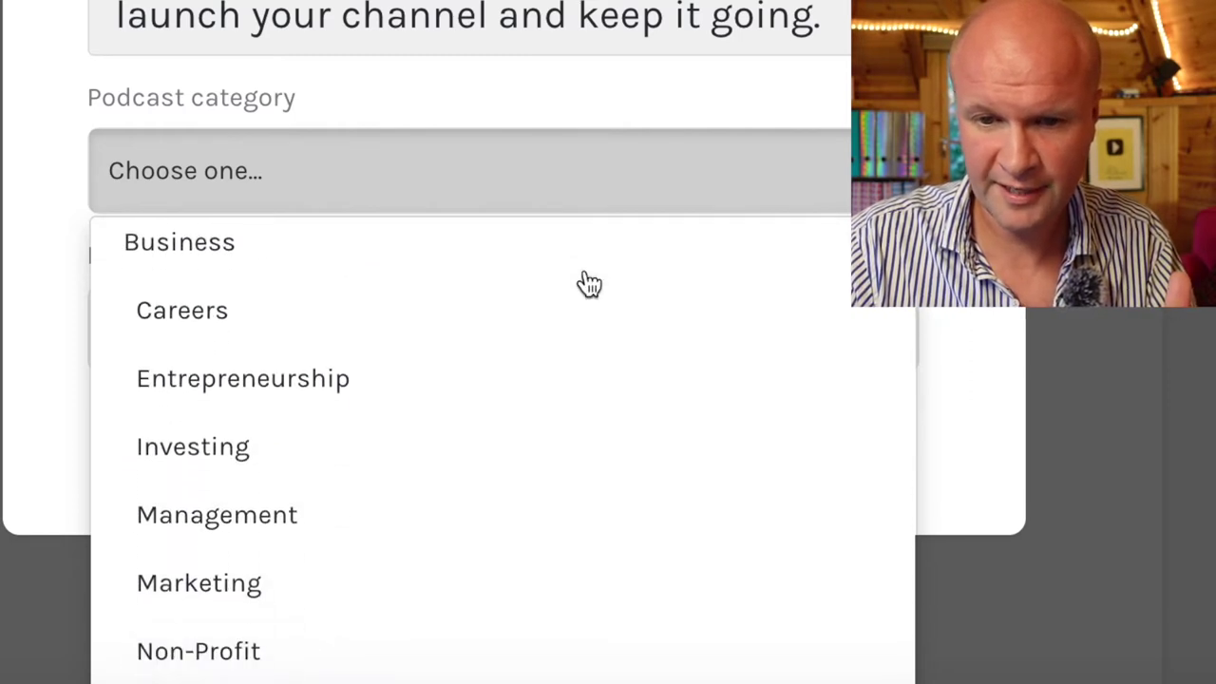
{"action": "scroll", "coordinate": [588, 283], "scroll_direction": "down", "scroll_amount": 20}
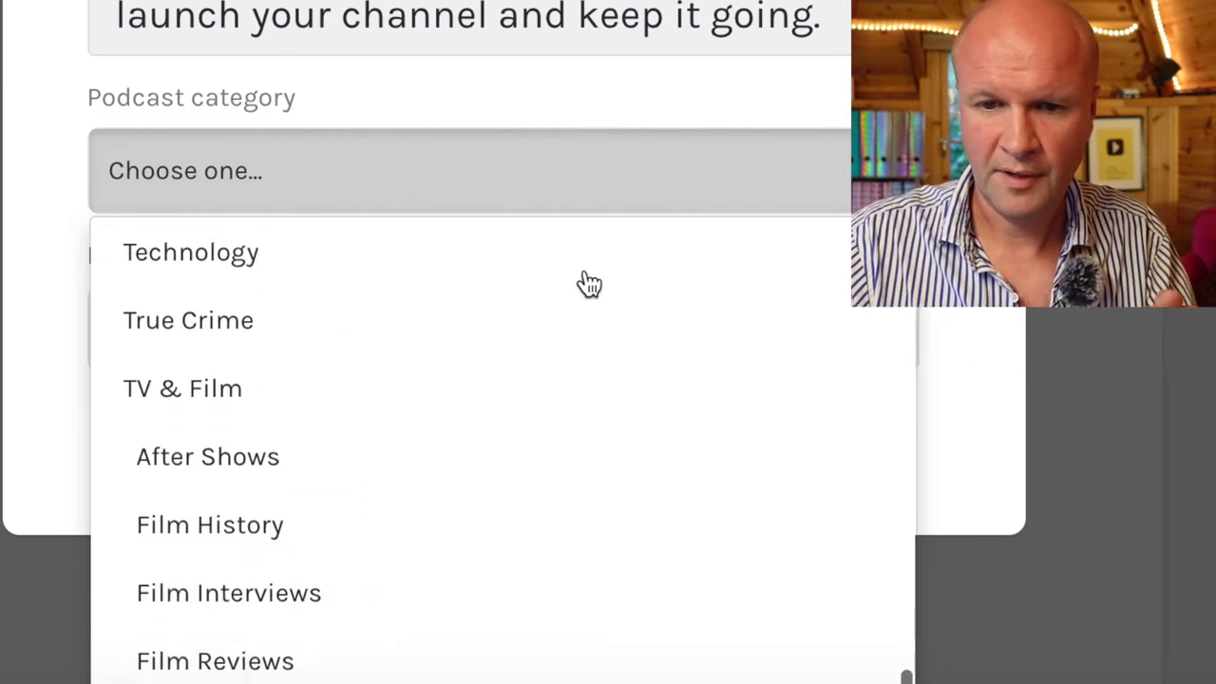
{"action": "scroll", "coordinate": [587, 281], "scroll_direction": "up", "scroll_amount": 20}
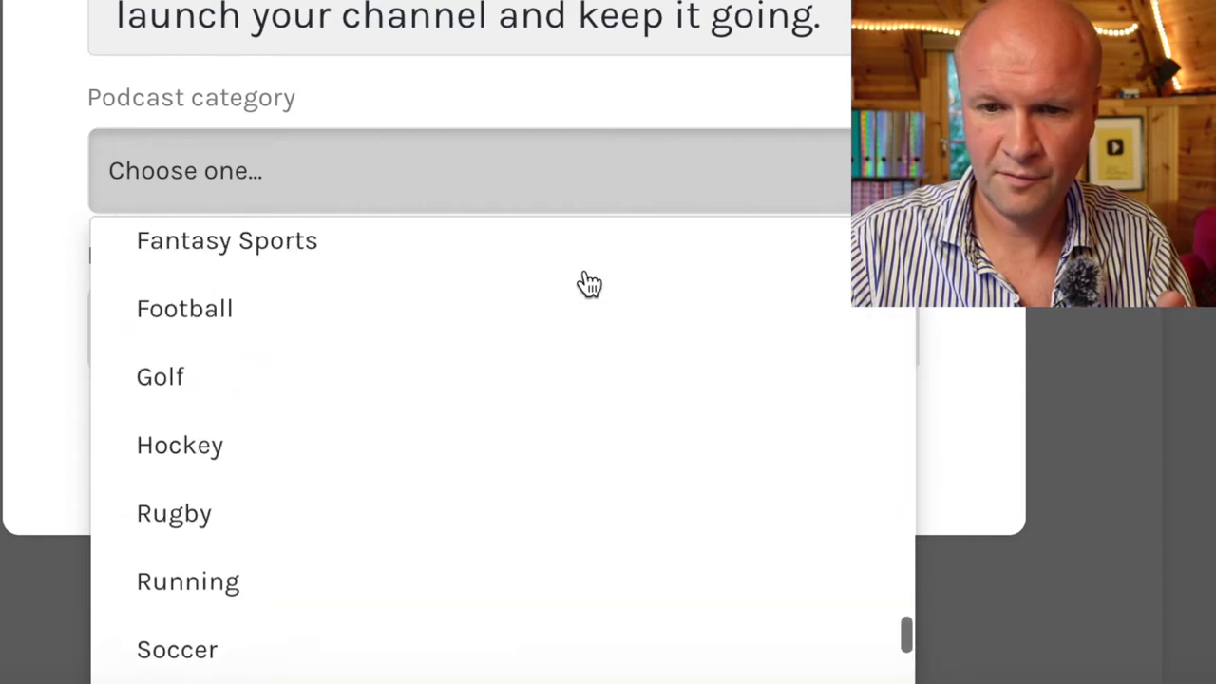
{"action": "scroll", "coordinate": [585, 282], "scroll_direction": "up", "scroll_amount": 15}
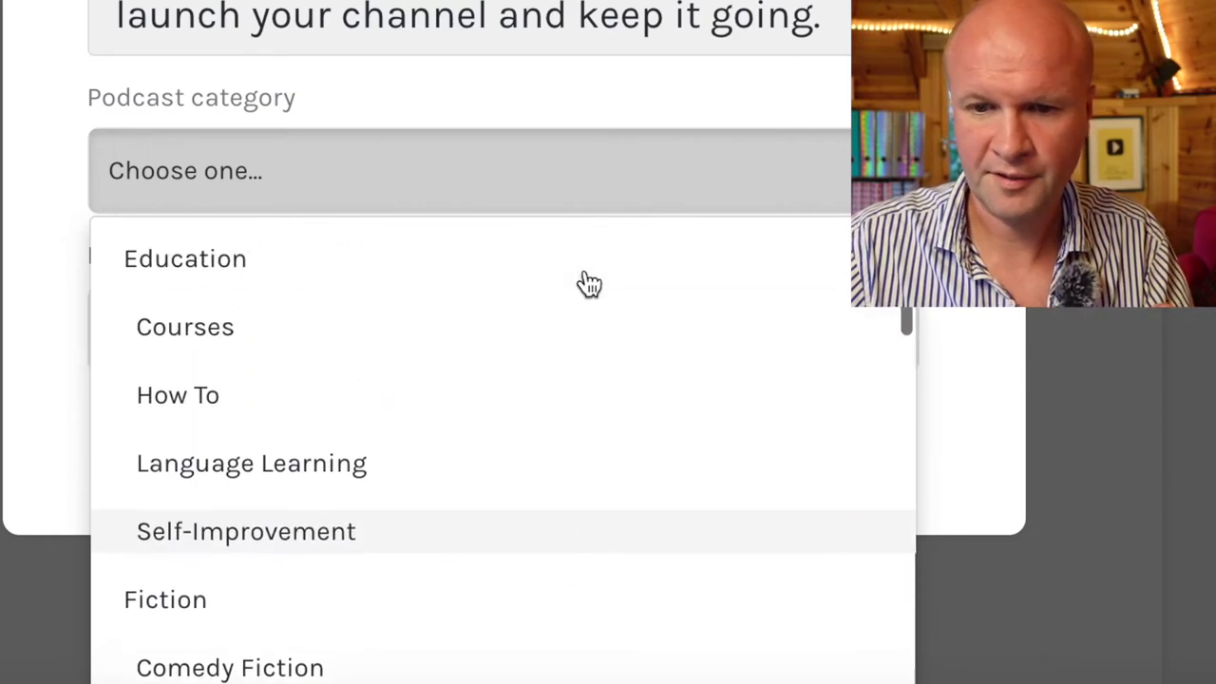
{"action": "left_click", "coordinate": [270, 456]}
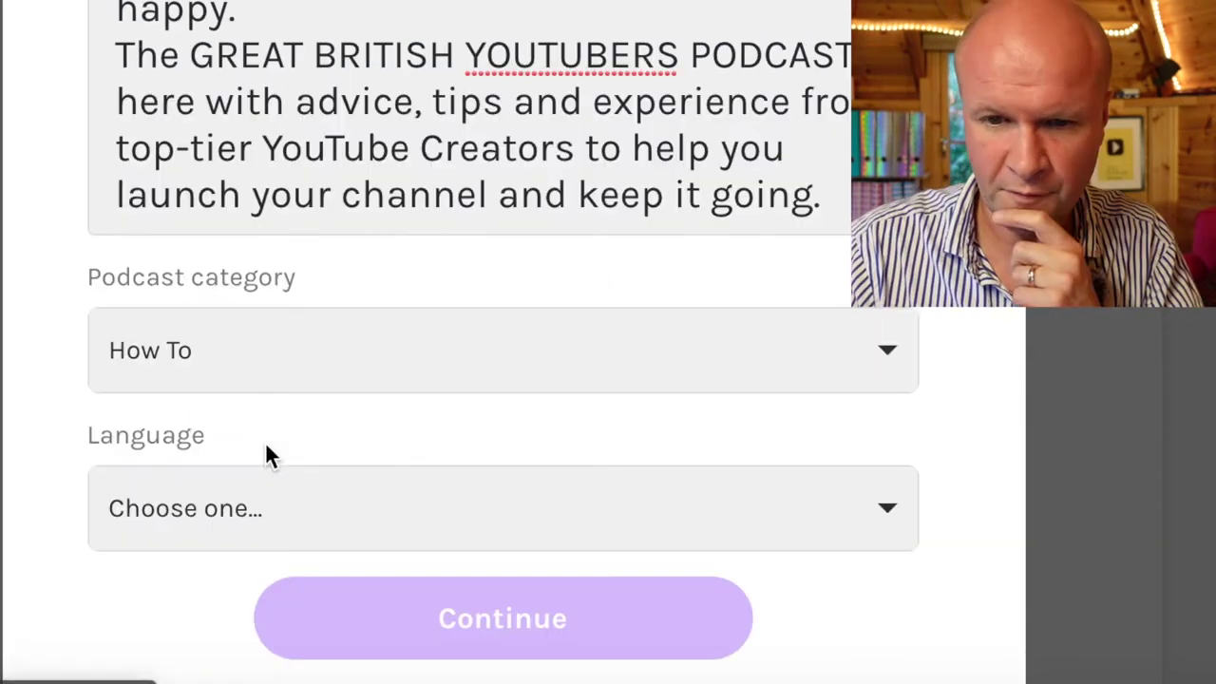
- Set the podcast language to English and submit the podcast details
{"action": "left_click", "coordinate": [269, 475]}
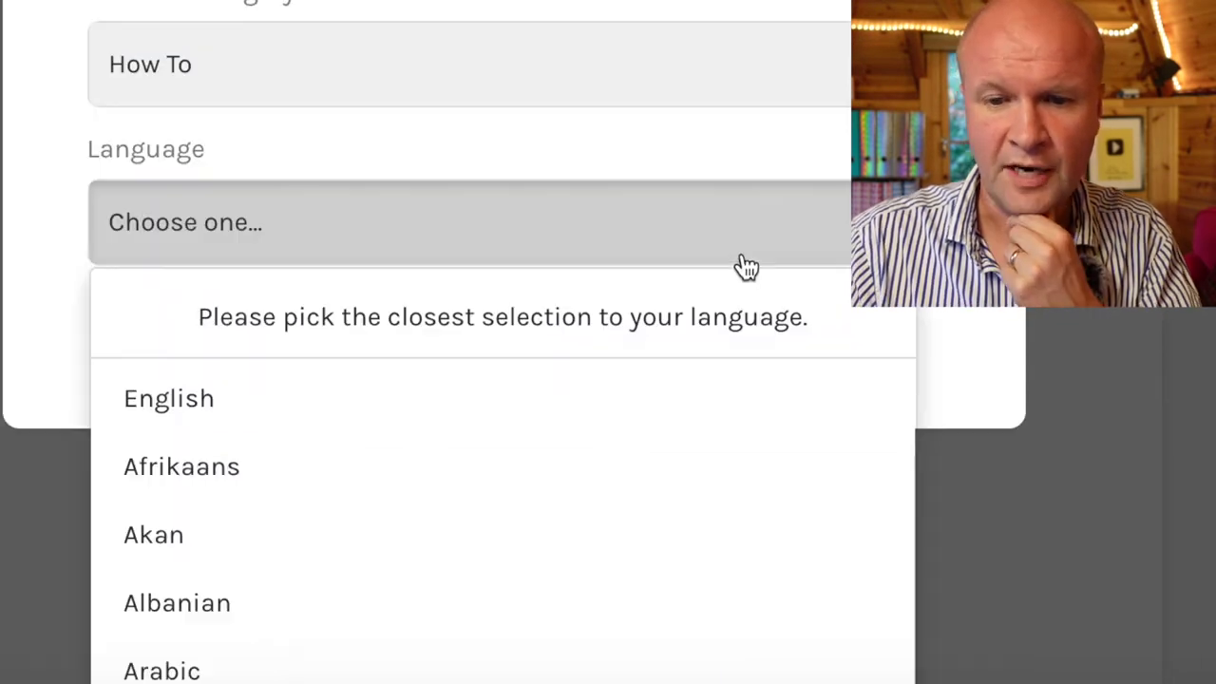
{"action": "scroll", "coordinate": [504, 484], "scroll_direction": "down", "scroll_amount": 15}
{"action": "scroll", "coordinate": [510, 491], "scroll_direction": "up", "scroll_amount": 2}
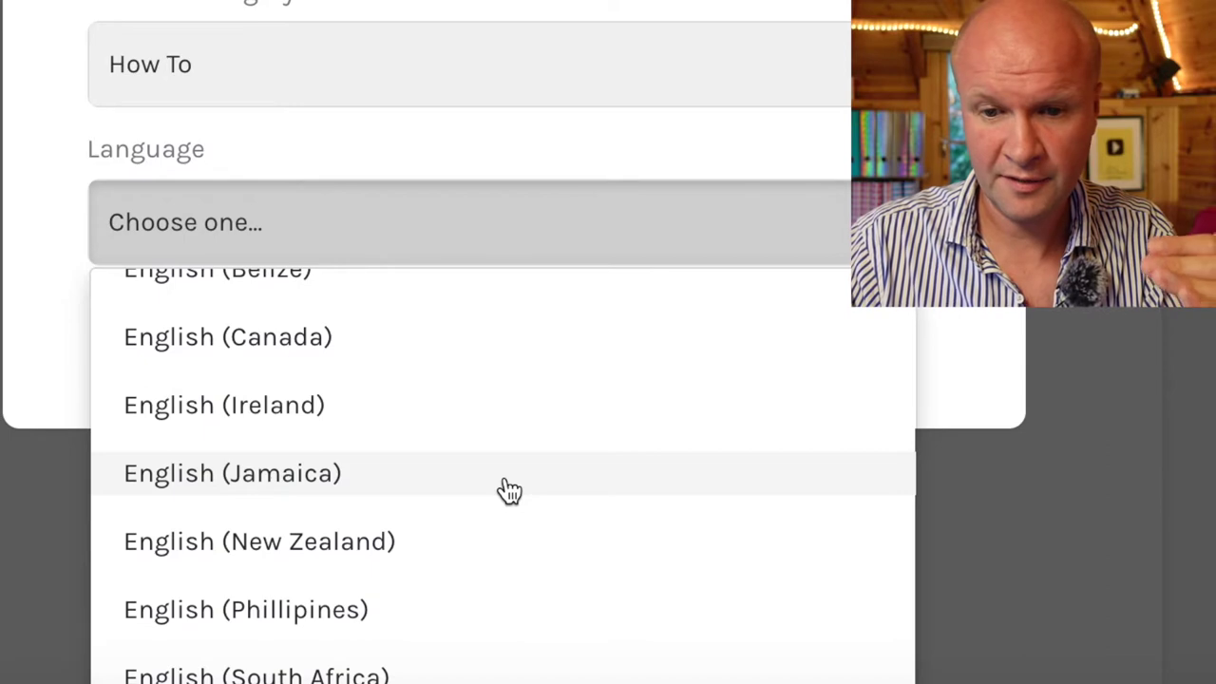
{"action": "scroll", "coordinate": [473, 567], "scroll_direction": "up", "scroll_amount": 2}
{"action": "scroll", "coordinate": [473, 567], "scroll_direction": "down", "scroll_amount": 8}
{"action": "scroll", "coordinate": [473, 417], "scroll_direction": "up", "scroll_amount": 3}
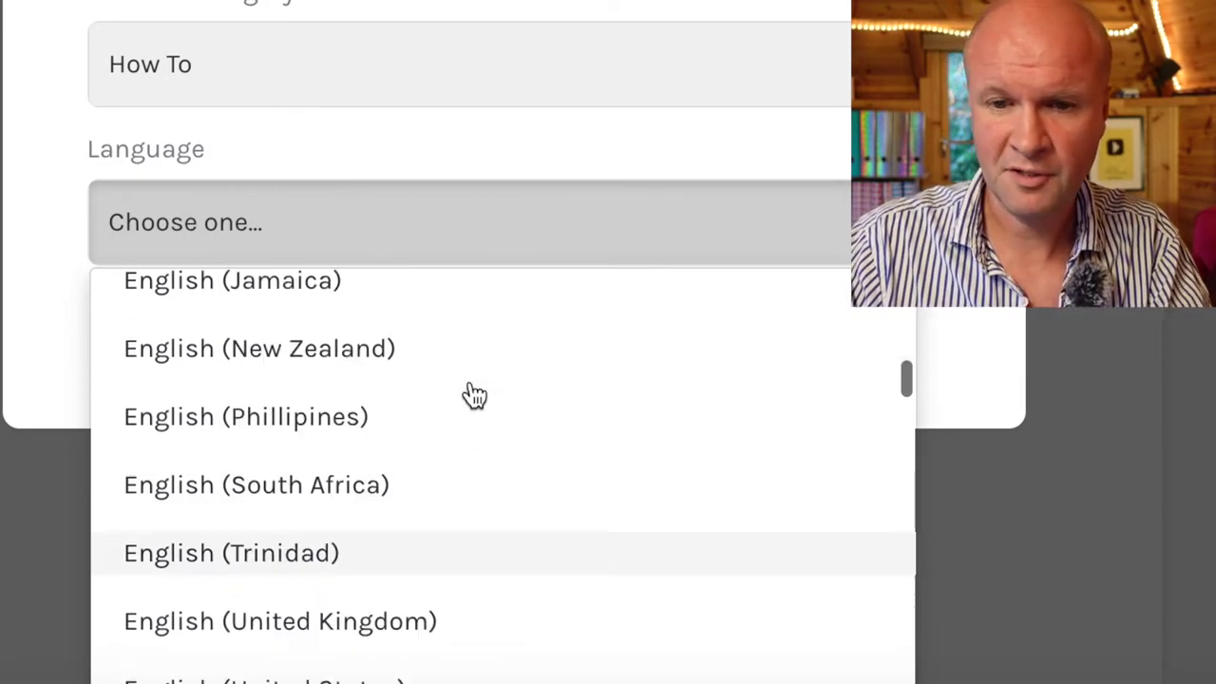
{"action": "left_click", "coordinate": [209, 407]}
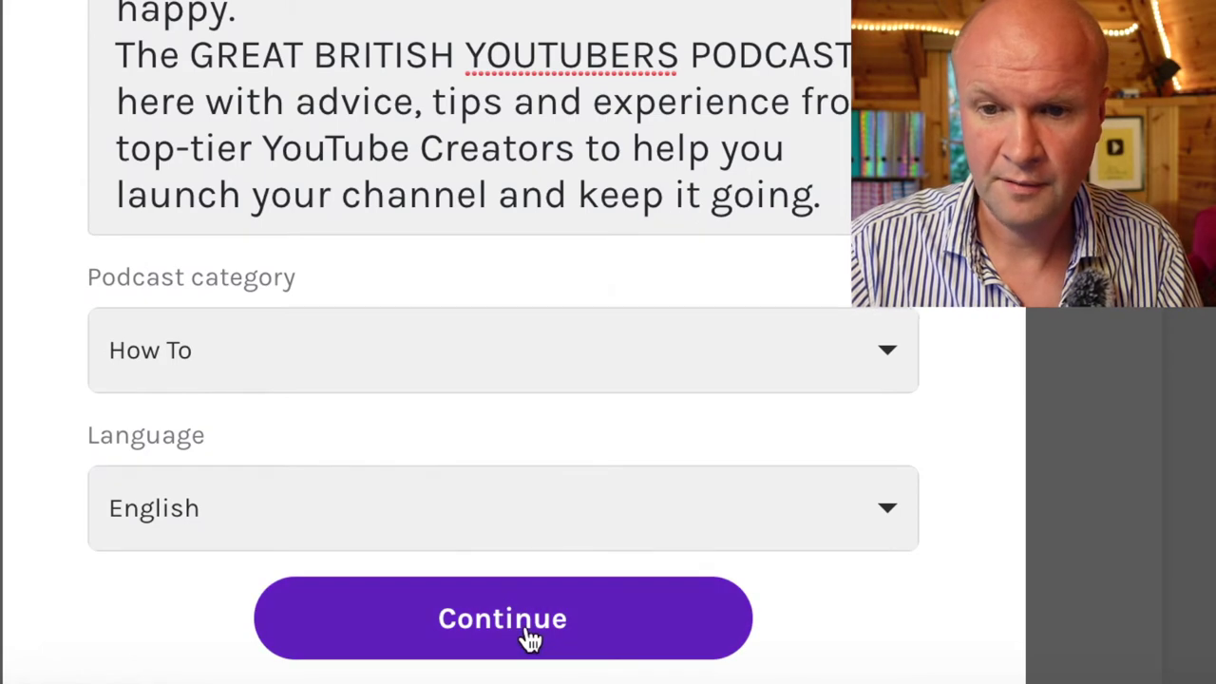
{"action": "left_click", "coordinate": [527, 637]}
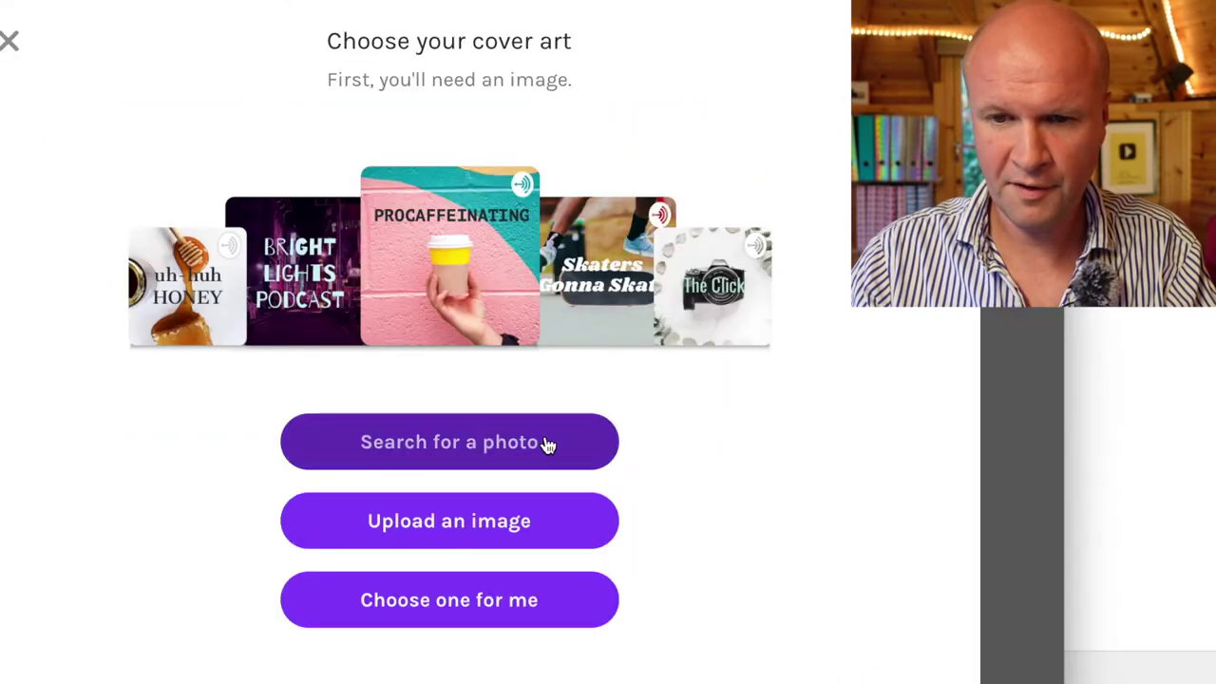
- Browse stock photos, then let Anchor pick a cover photo automatically and accept the crop
{"action": "left_click", "coordinate": [600, 174]}
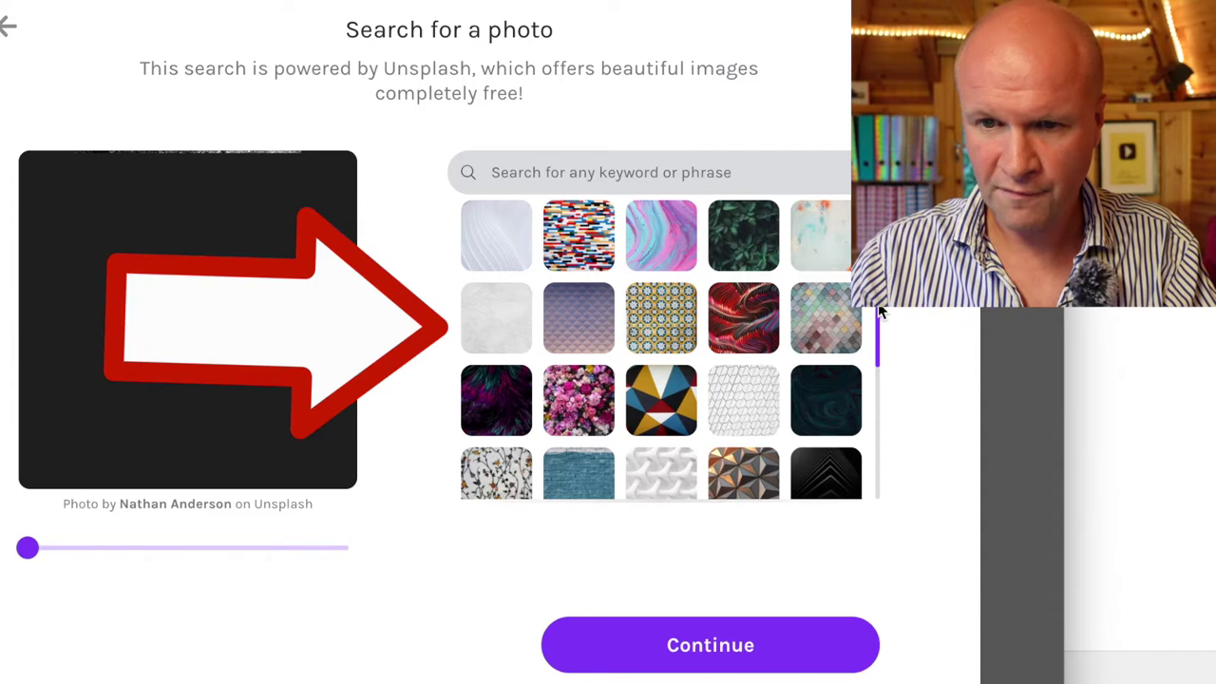
{"action": "left_click_drag", "start_coordinate": [881, 313], "coordinate": [884, 420]}
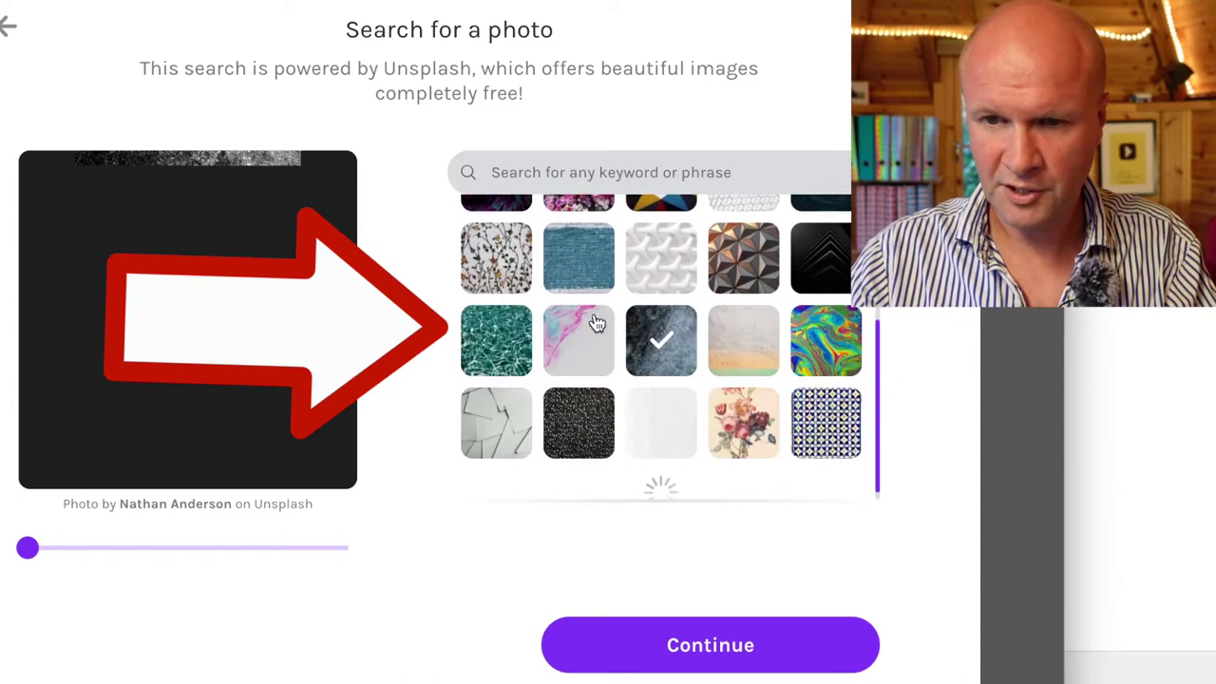
{"action": "left_click", "coordinate": [8, 26]}
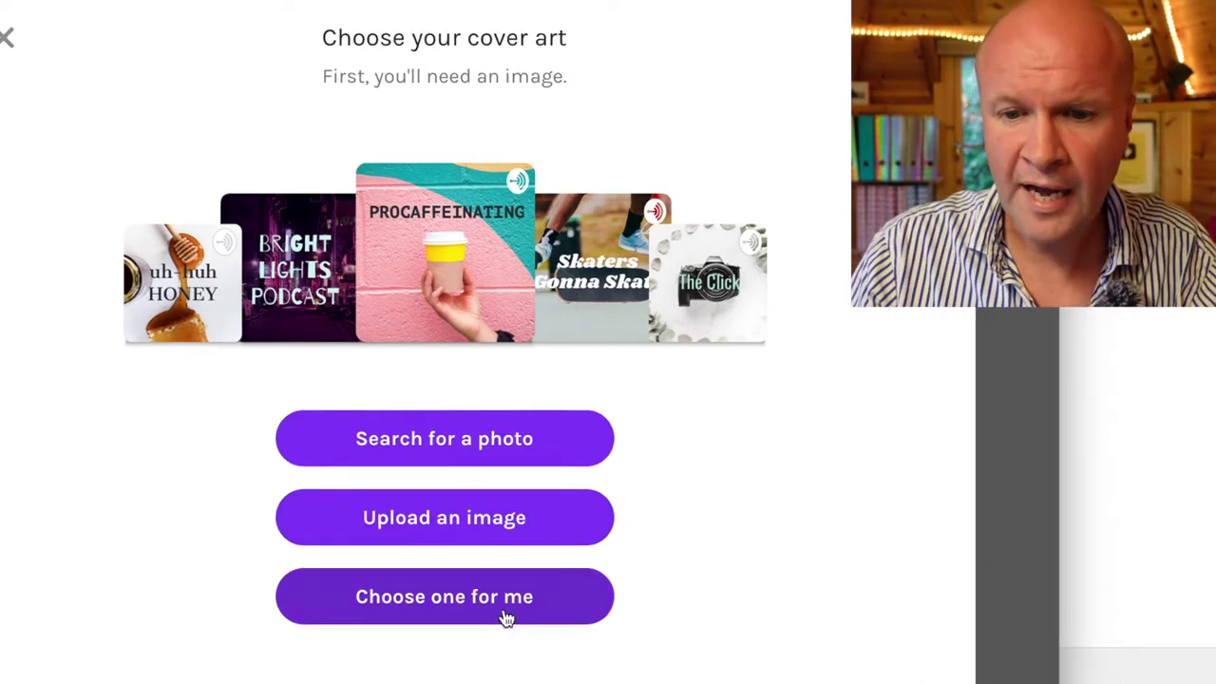
{"action": "left_click", "coordinate": [506, 618]}
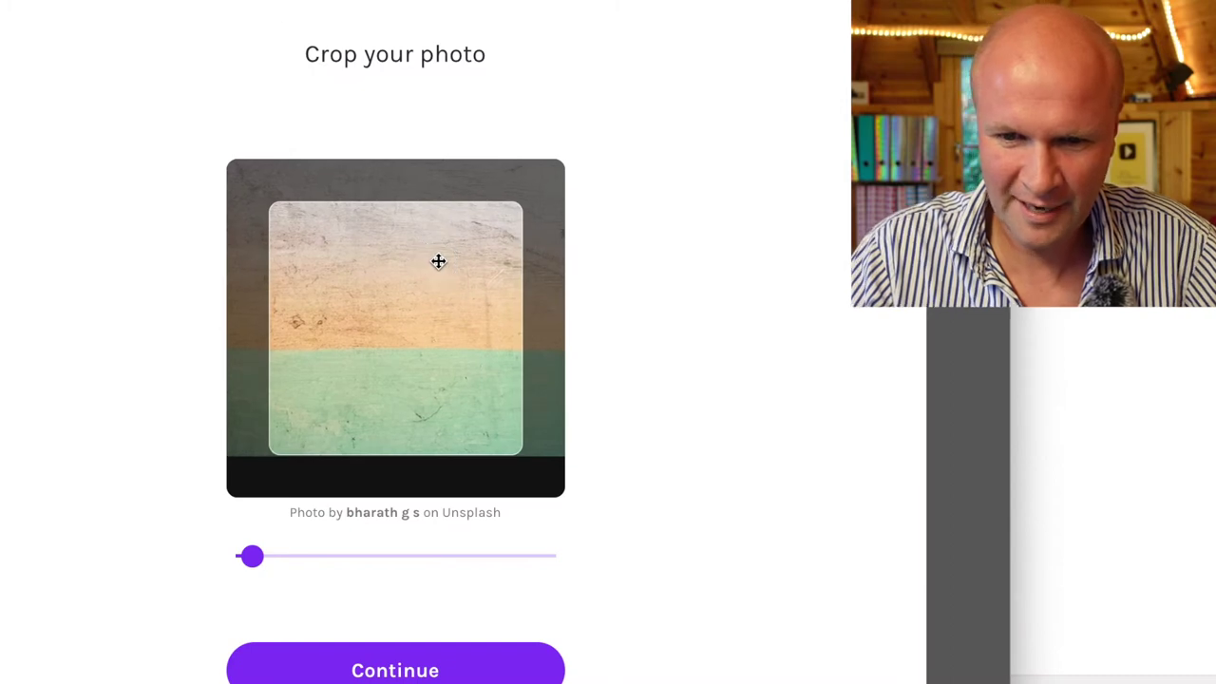
{"action": "left_click", "coordinate": [451, 646]}
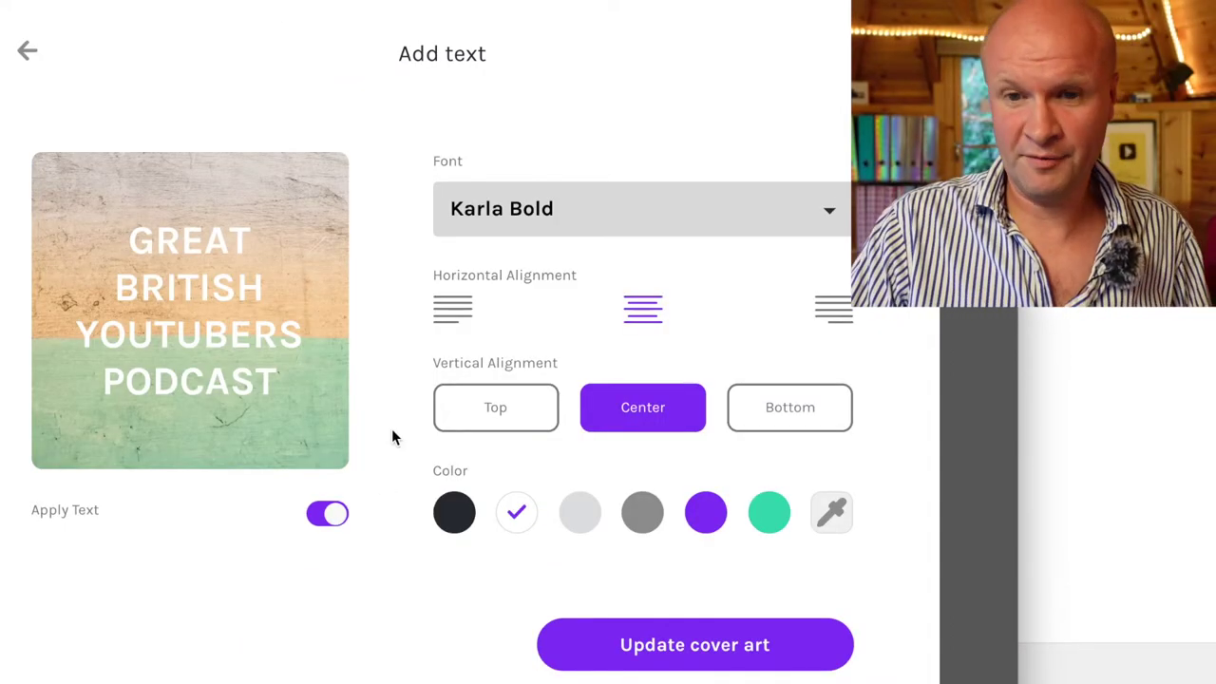
- Style the cover title in black Source Sans Pro Black, right-aligned, and update the cover art
{"action": "left_click", "coordinate": [555, 217]}
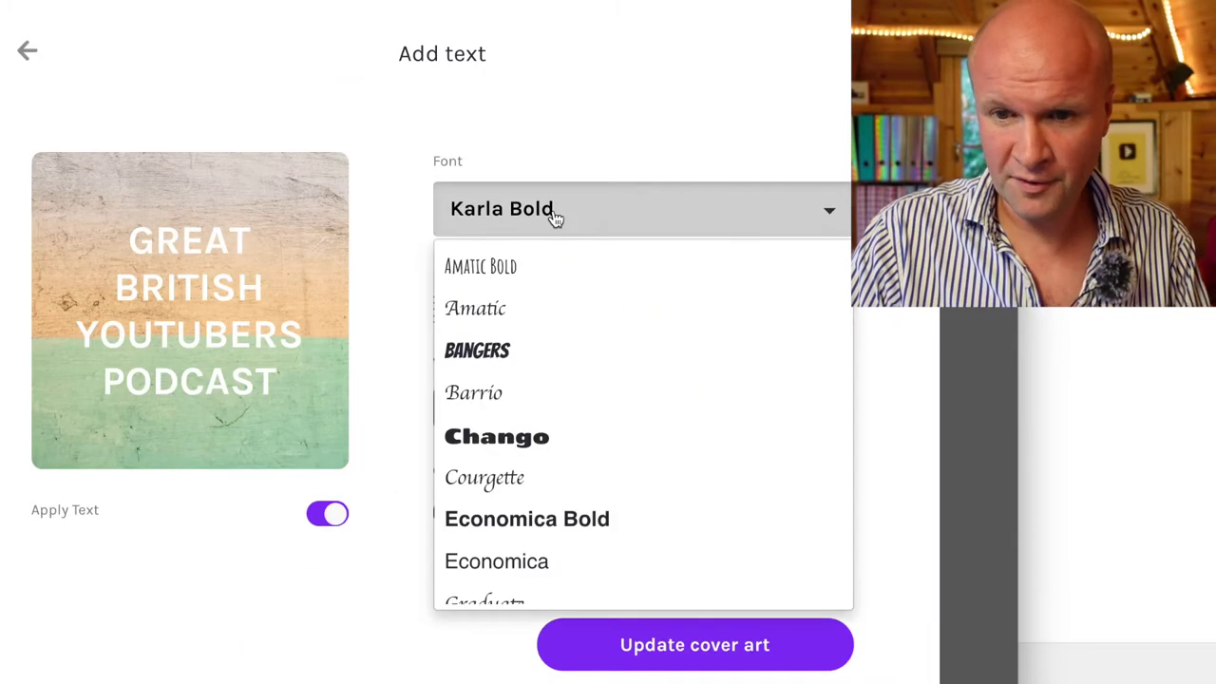
{"action": "scroll", "coordinate": [563, 431], "scroll_direction": "down", "scroll_amount": 10}
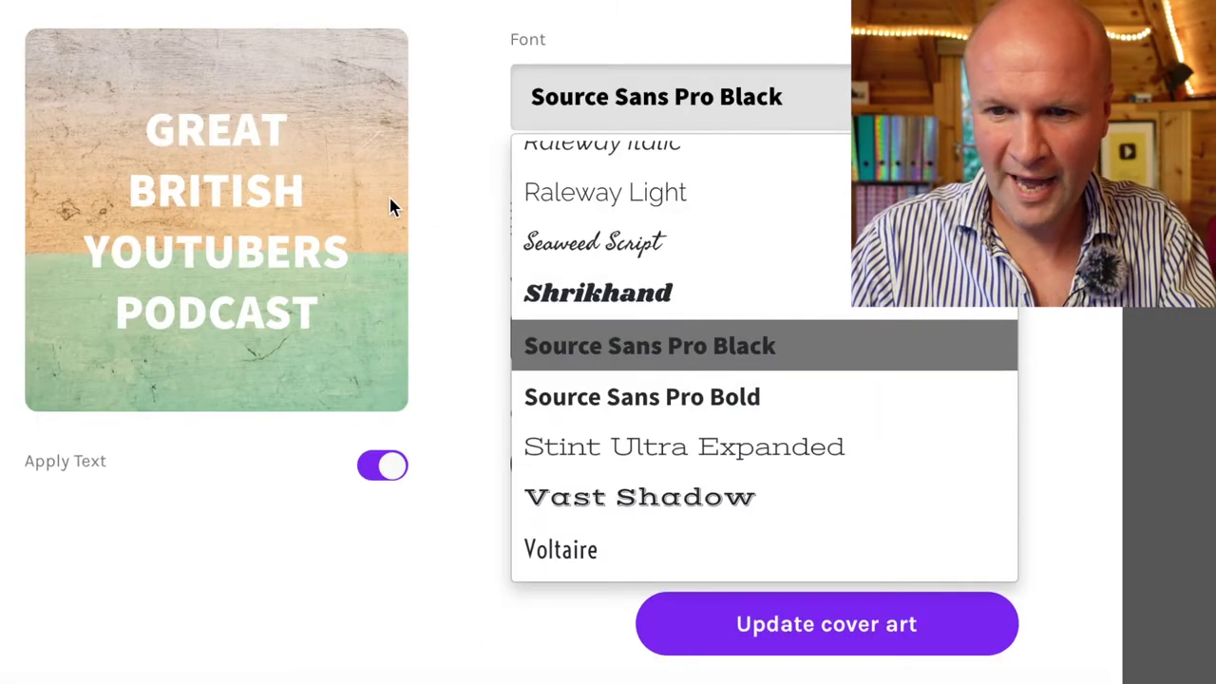
{"action": "left_click", "coordinate": [418, 242]}
{"action": "left_click", "coordinate": [532, 463]}
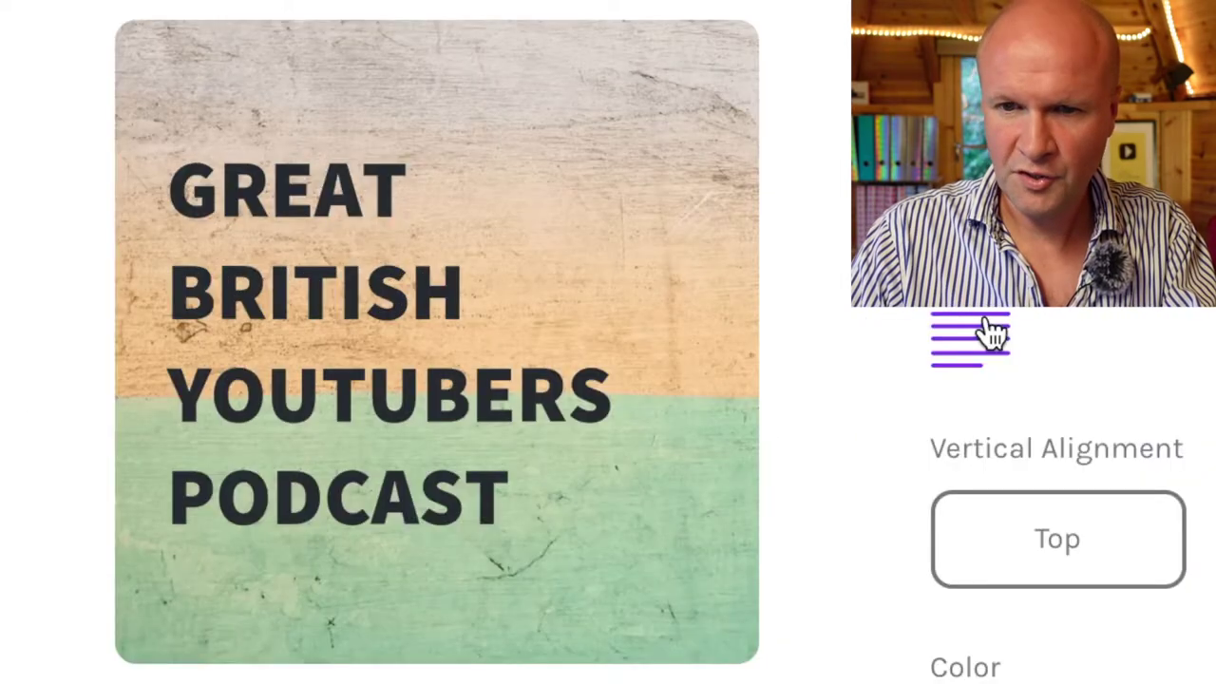
{"action": "left_click", "coordinate": [970, 339]}
{"action": "left_click", "coordinate": [970, 338]}
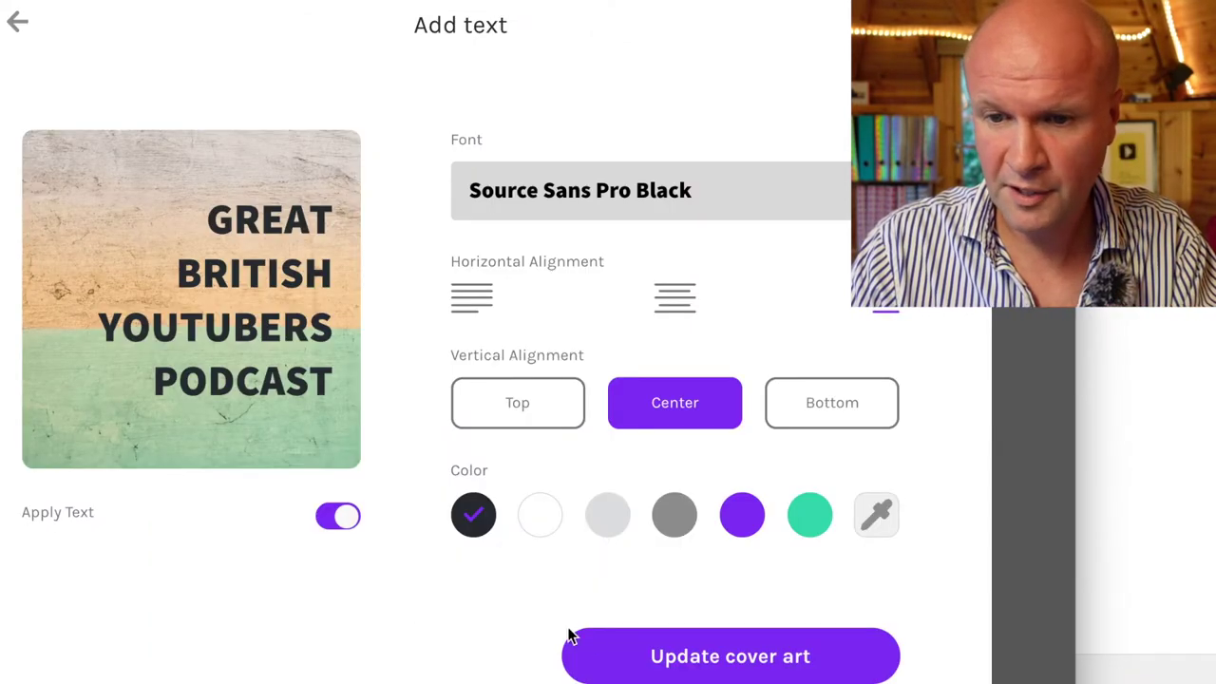
{"action": "left_click", "coordinate": [627, 672]}
{"action": "scroll", "coordinate": [595, 646], "scroll_direction": "up", "scroll_amount": 3}
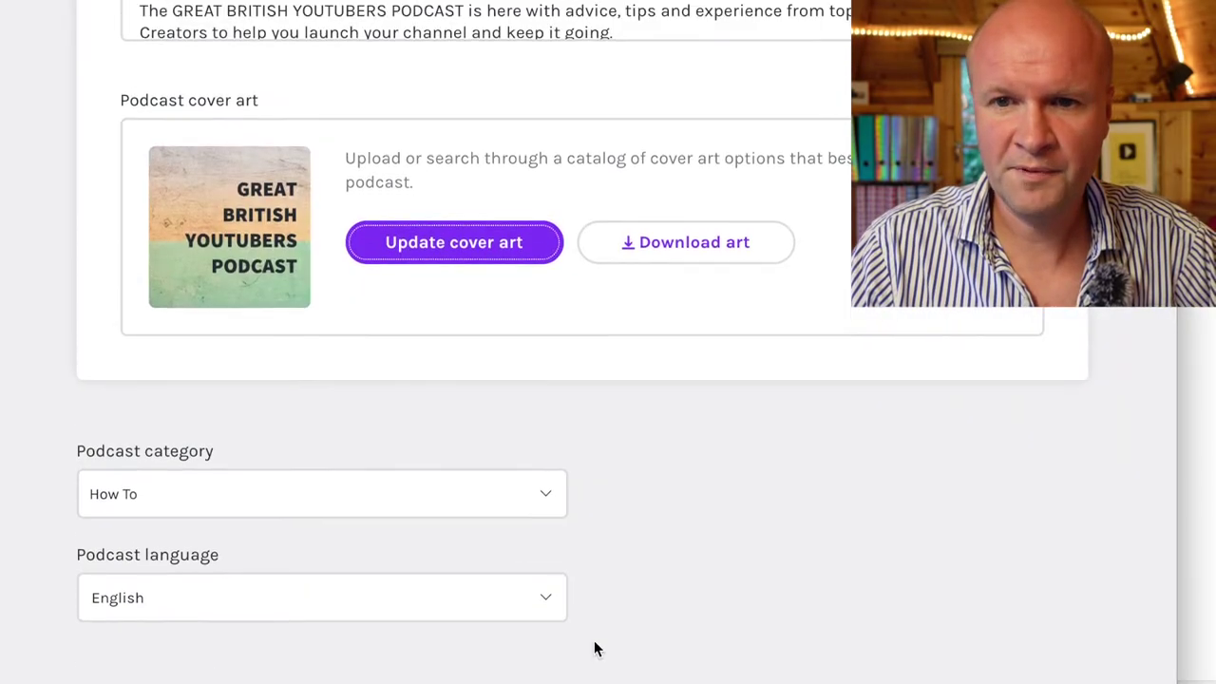
{"action": "scroll", "coordinate": [594, 648], "scroll_direction": "up", "scroll_amount": 5}
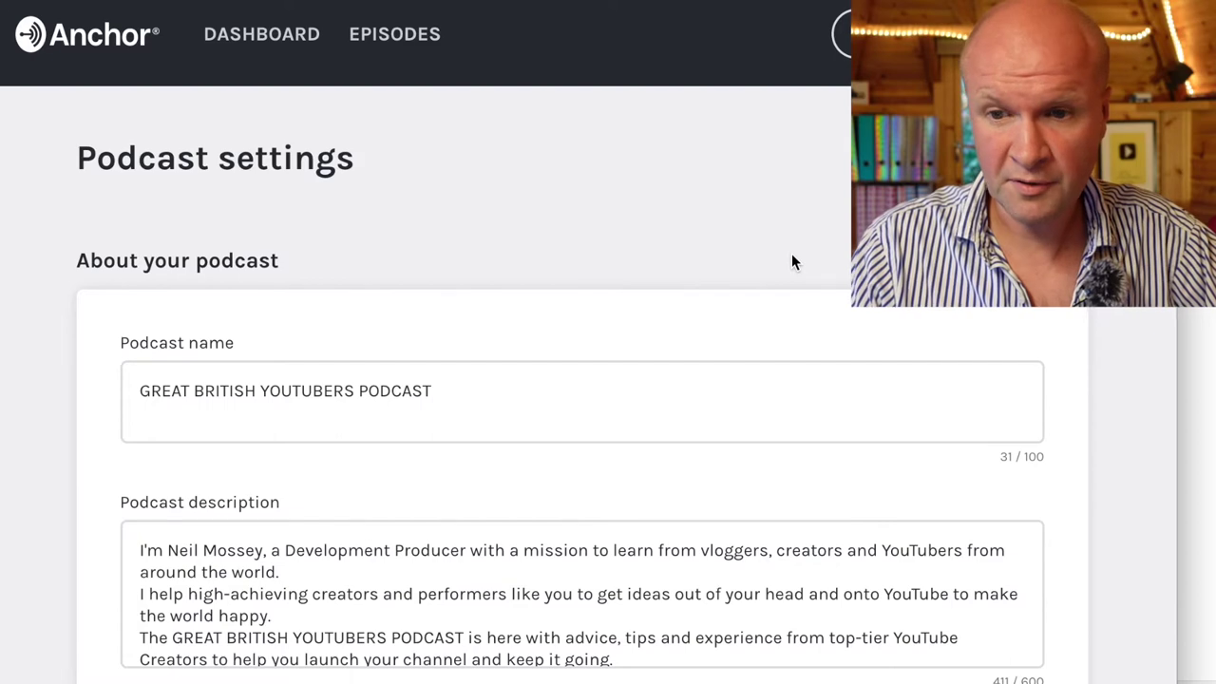
{"action": "scroll", "coordinate": [793, 263], "scroll_direction": "down", "scroll_amount": 1}
{"action": "left_click", "coordinate": [598, 289]}
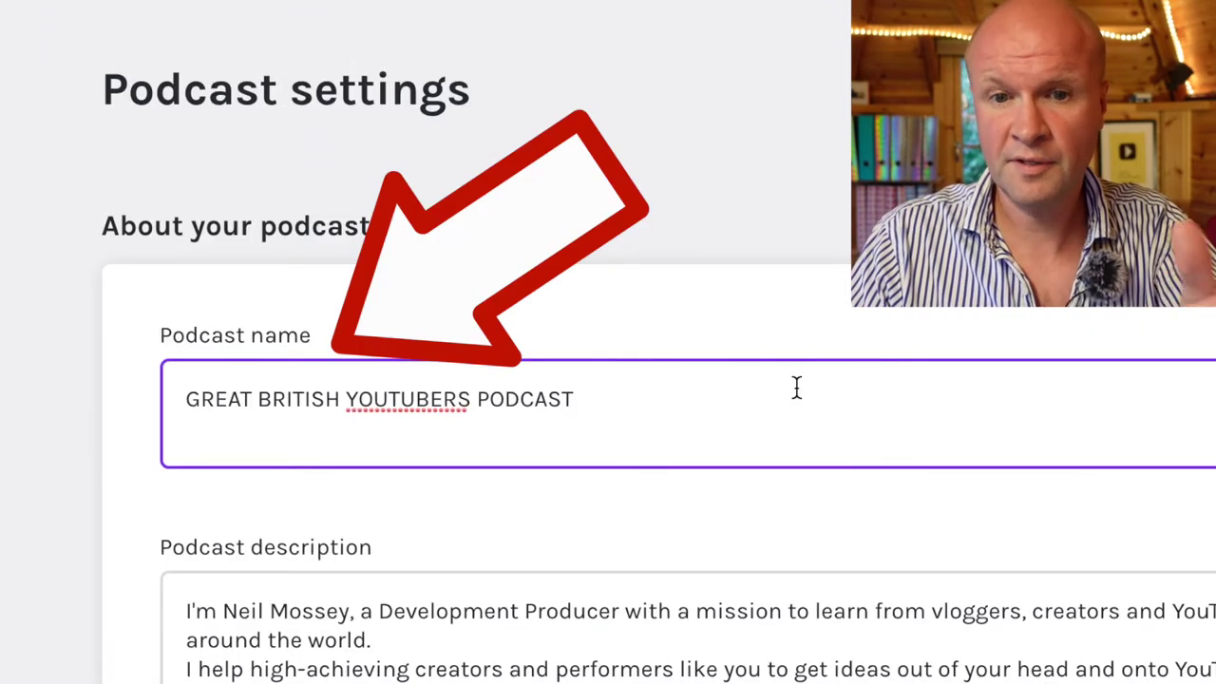
{"action": "scroll", "coordinate": [796, 388], "scroll_direction": "down", "scroll_amount": 2}
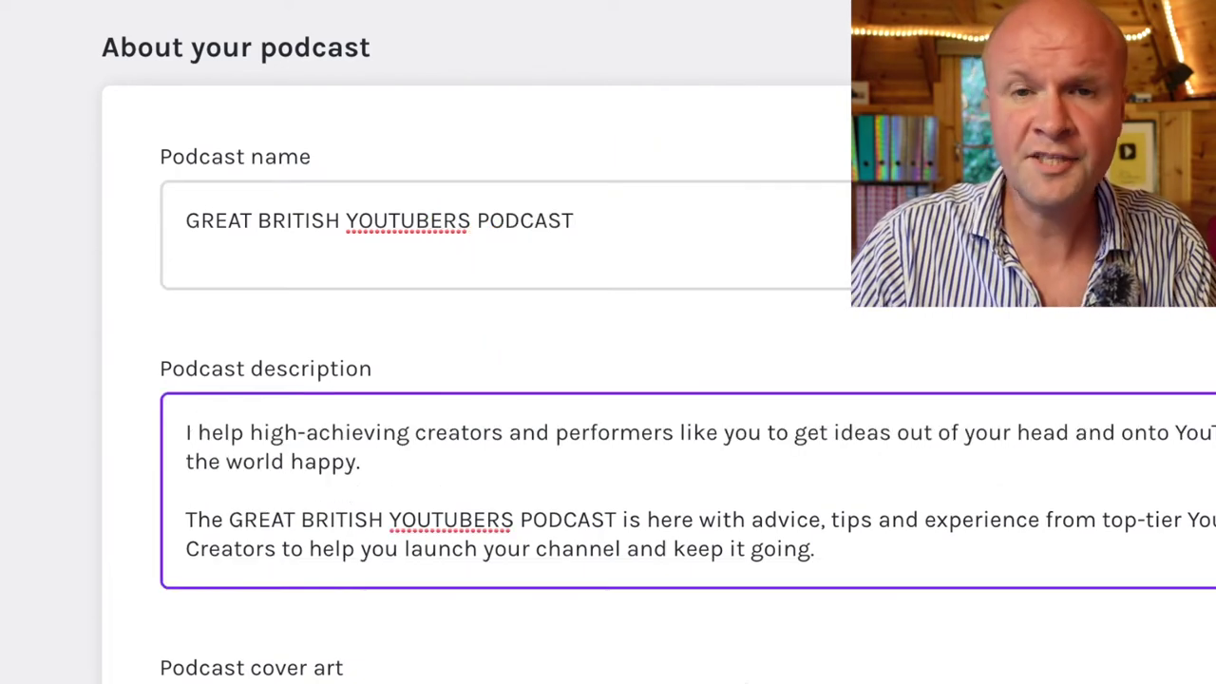
{"action": "scroll", "coordinate": [790, 475], "scroll_direction": "down", "scroll_amount": 3}
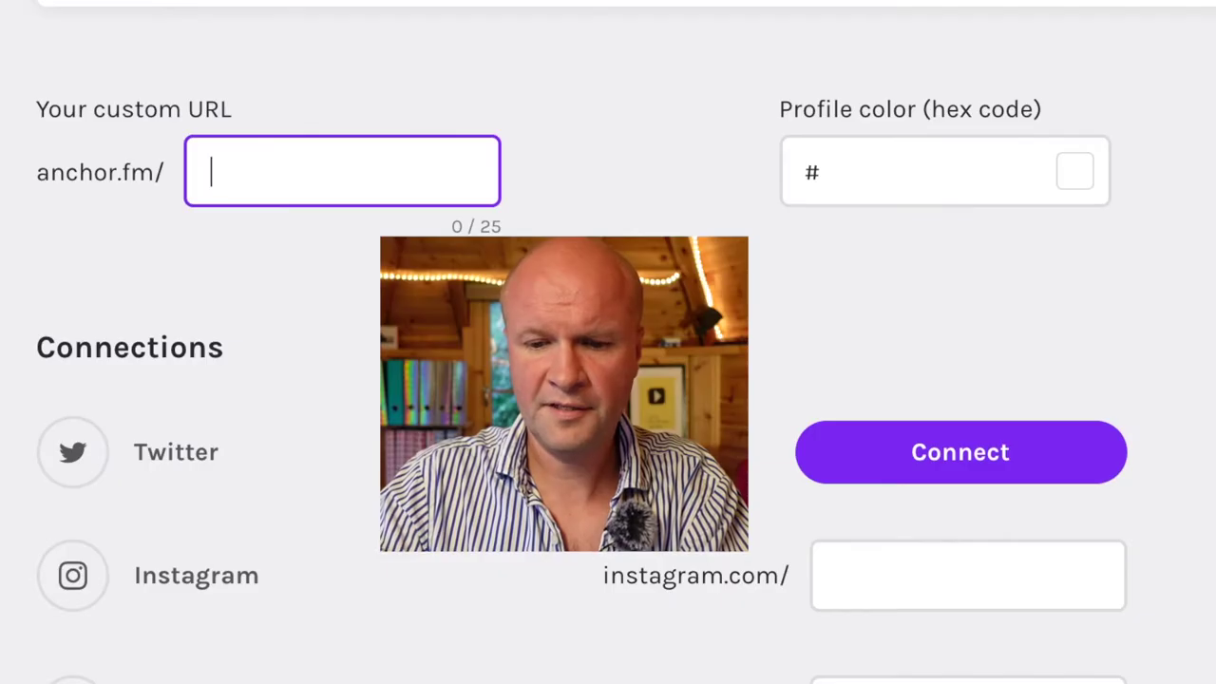
- Set the custom URL to GBYTpodcast and enter the creator's YouTube channel name under Connections
{"action": "type", "text": "GBYTpodcast"}
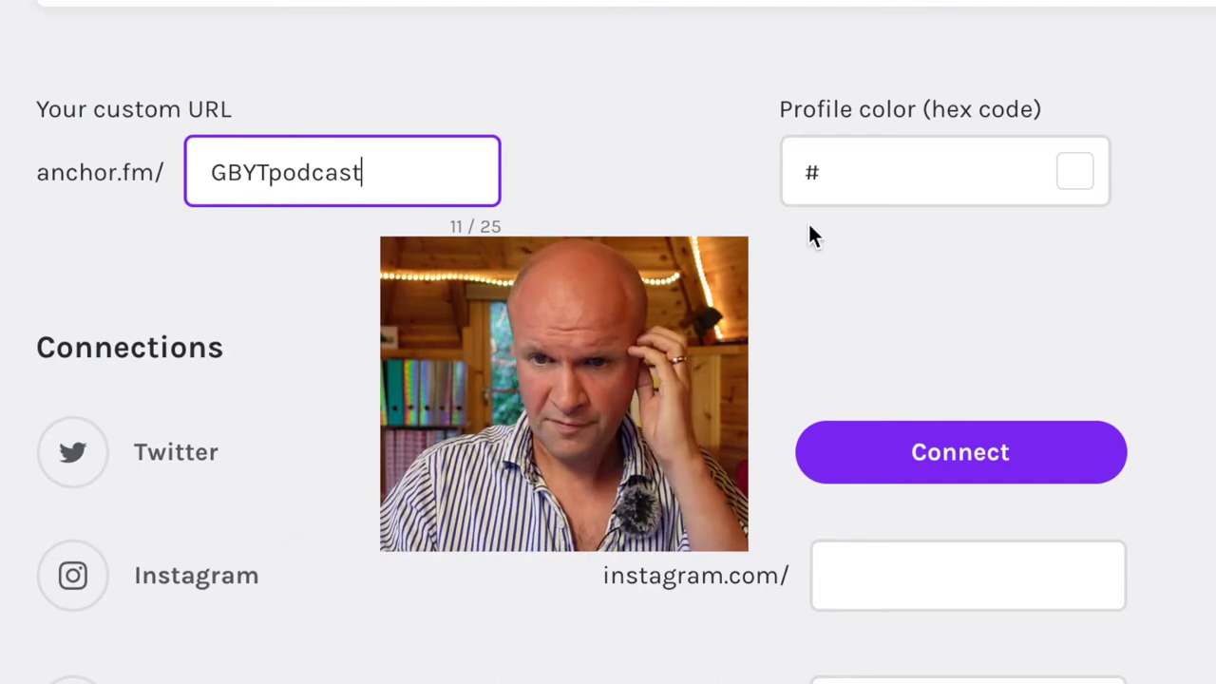
{"action": "left_click", "coordinate": [986, 177]}
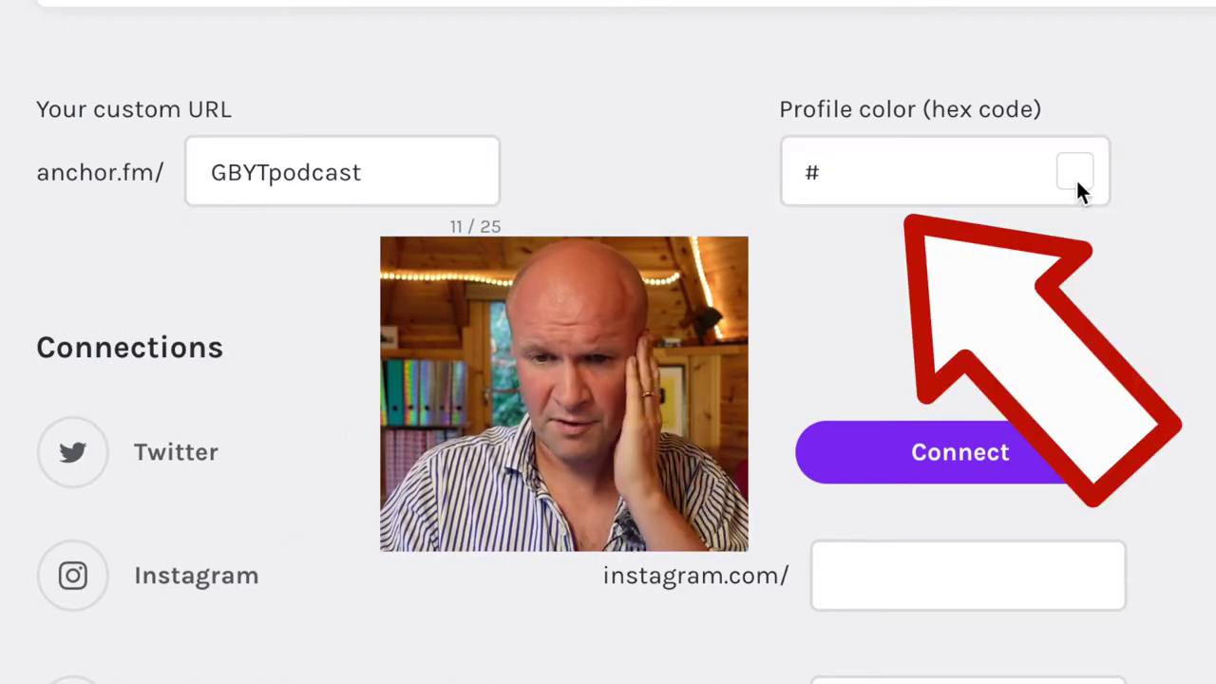
{"action": "scroll", "coordinate": [636, 194], "scroll_direction": "down", "scroll_amount": 4}
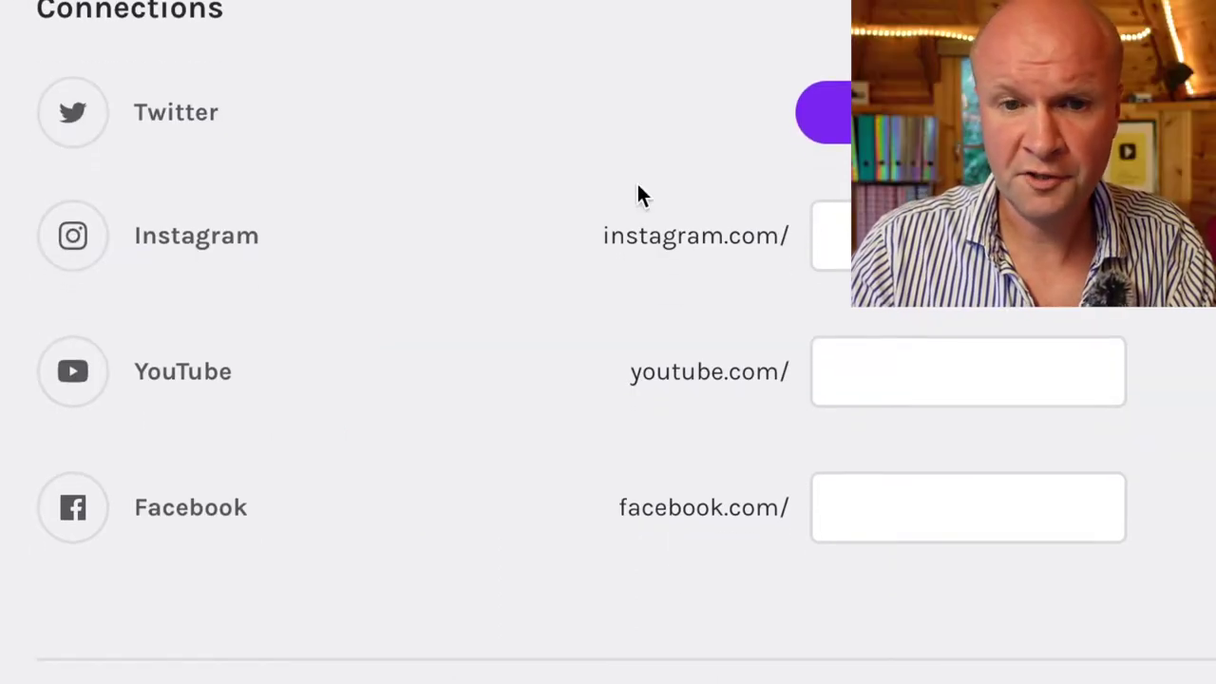
{"action": "left_click", "coordinate": [906, 374]}
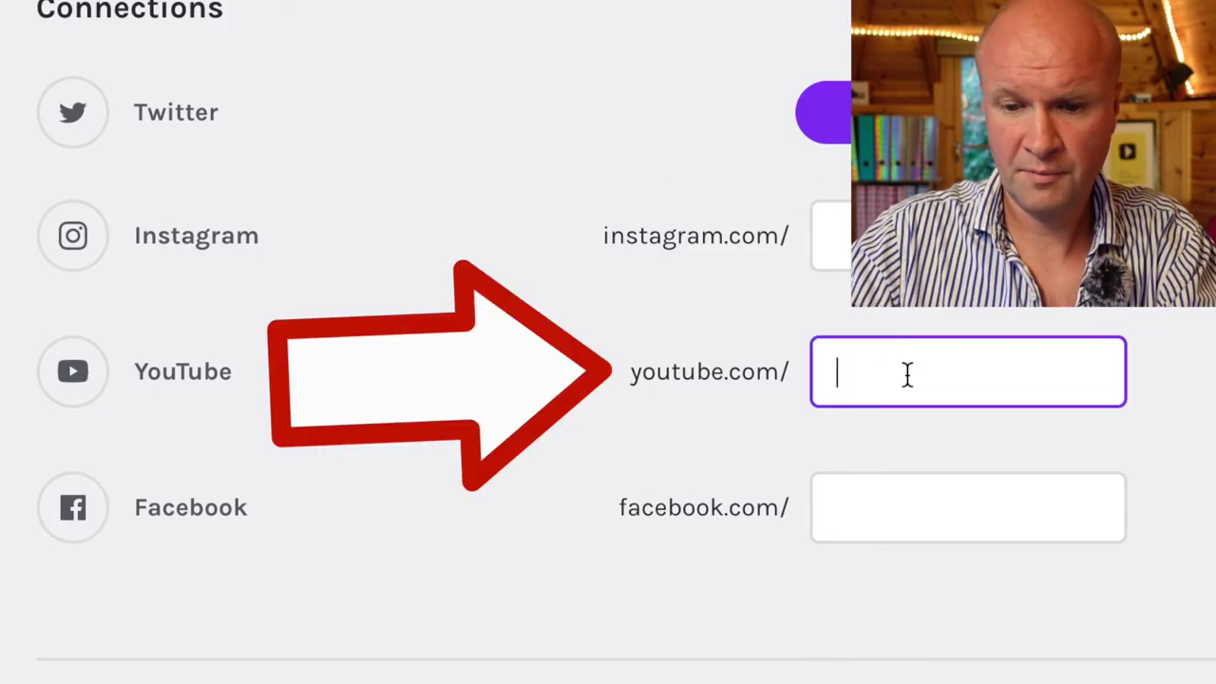
{"action": "type", "text": "neilmossey"}
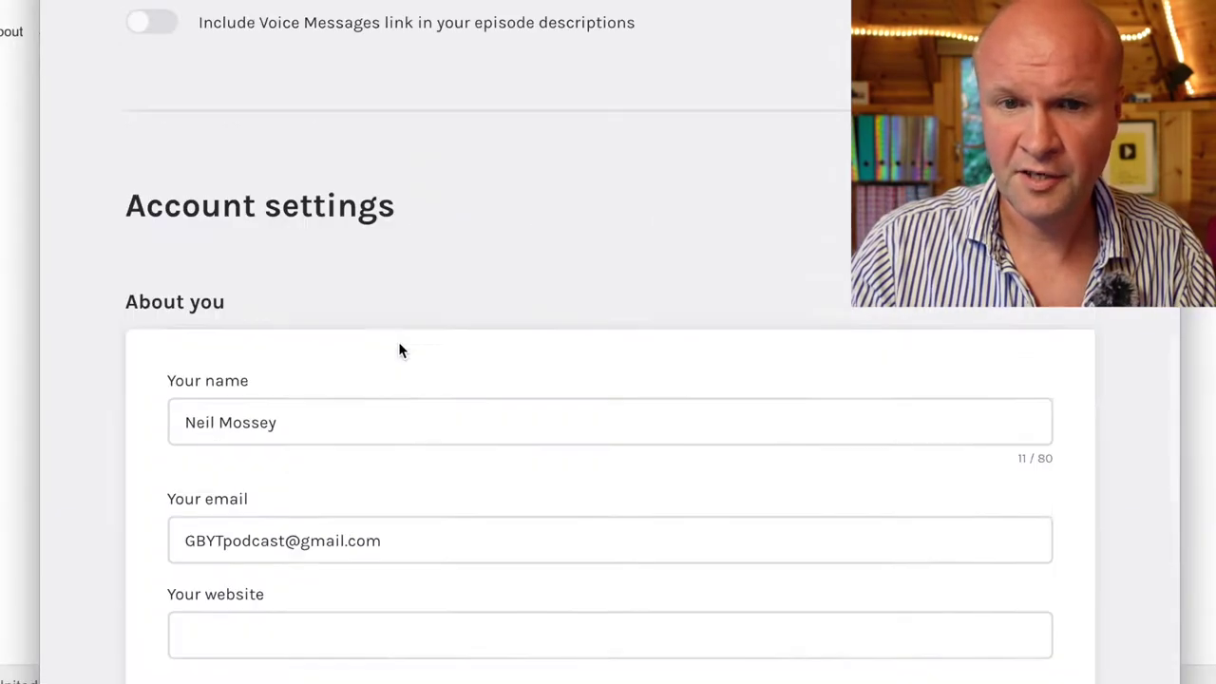
{"action": "scroll", "coordinate": [398, 341], "scroll_direction": "up", "scroll_amount": 5}
{"action": "scroll", "coordinate": [398, 346], "scroll_direction": "up", "scroll_amount": 10}
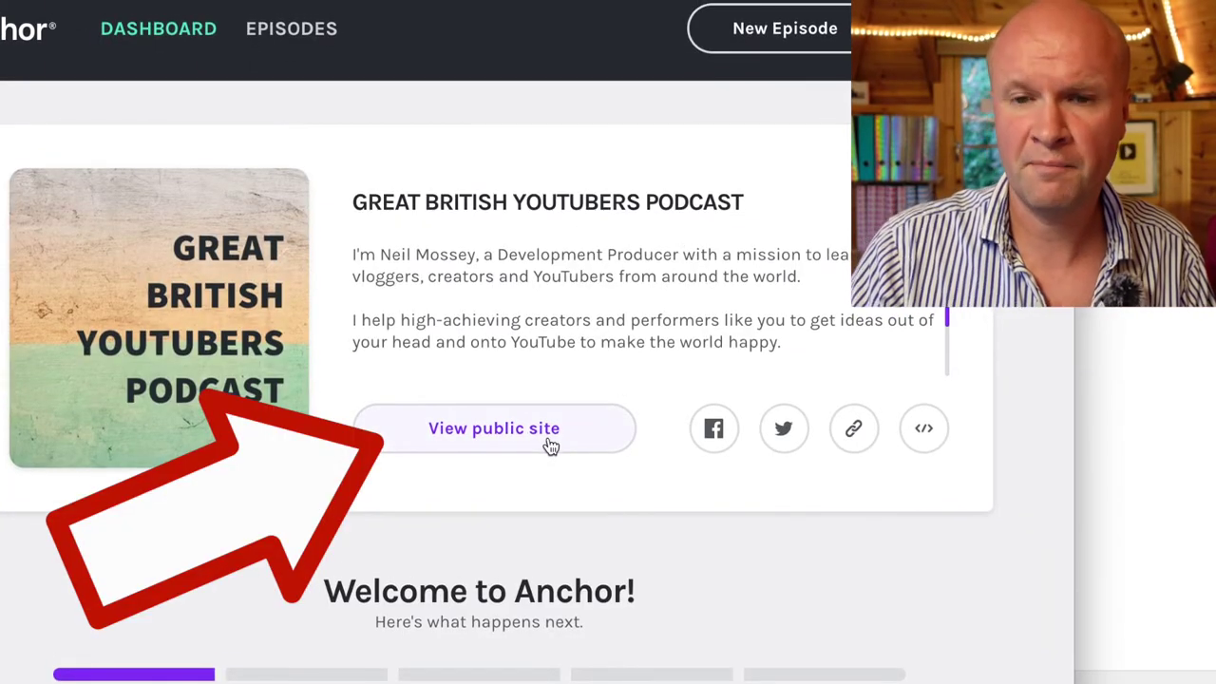
- Open the podcast's public site and follow its YouTube link to the creator's channel
{"action": "left_click", "coordinate": [551, 444]}
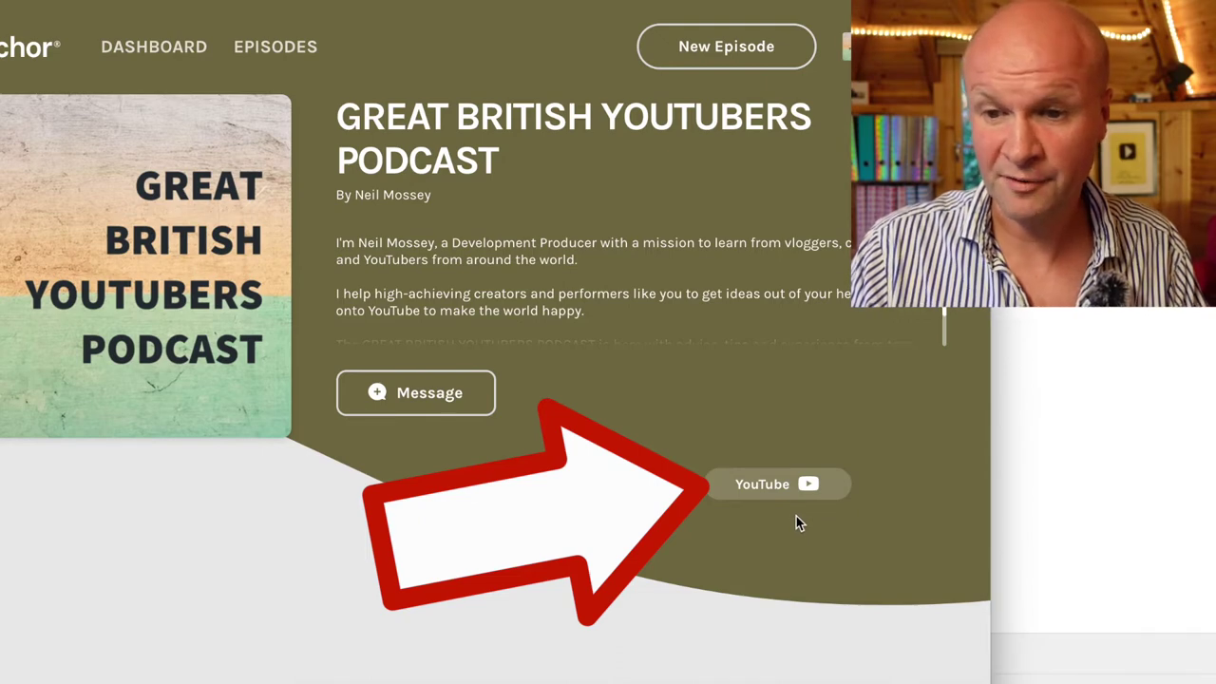
{"action": "left_click", "coordinate": [766, 496]}
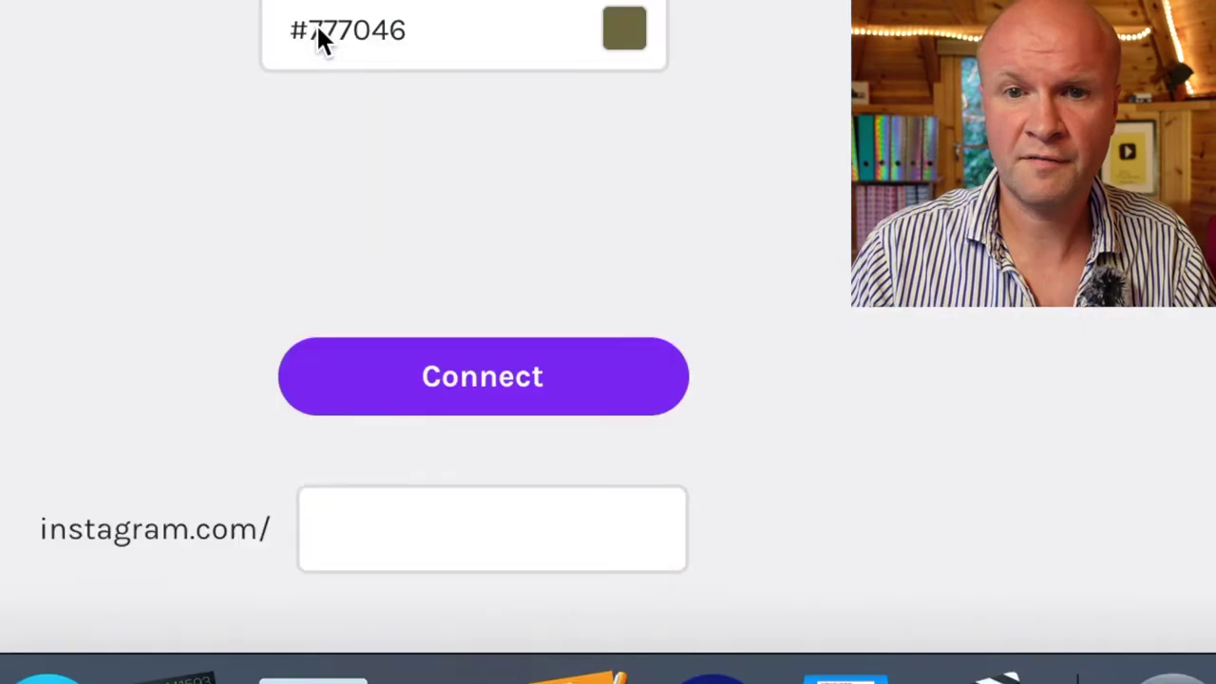
- Scroll down the podcast settings and begin linking the podcast's Twitter account
{"action": "scroll", "coordinate": [317, 38], "scroll_direction": "down", "scroll_amount": 3}
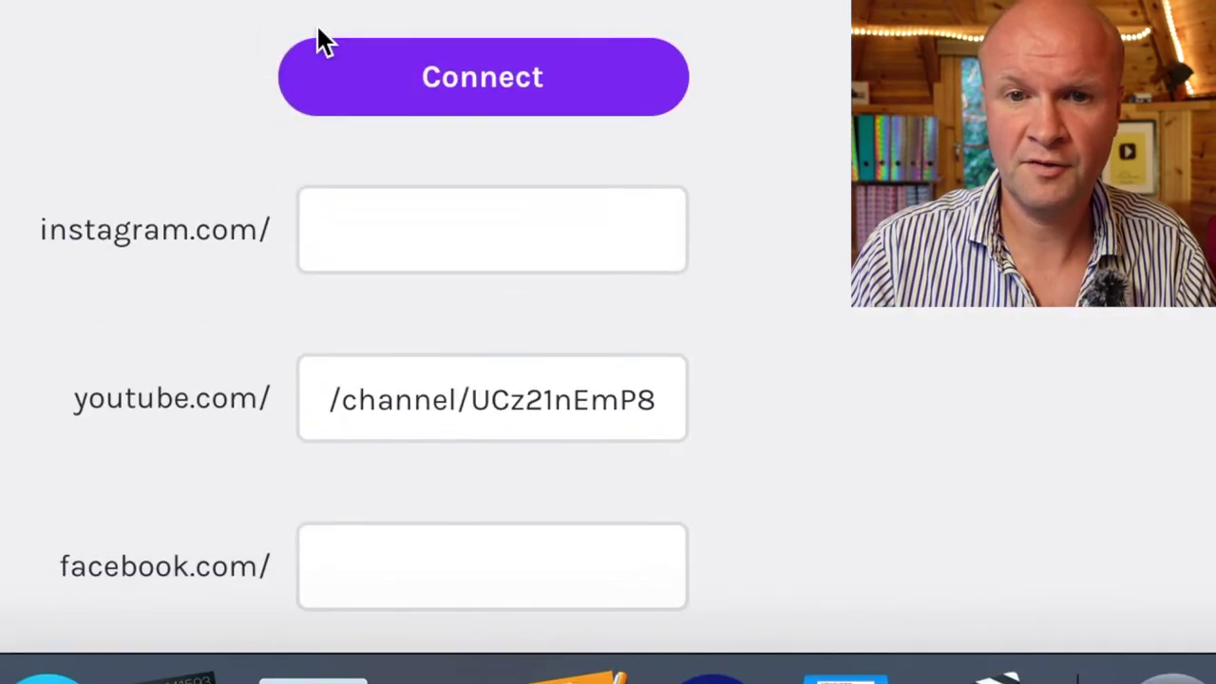
{"action": "left_click", "coordinate": [495, 112]}
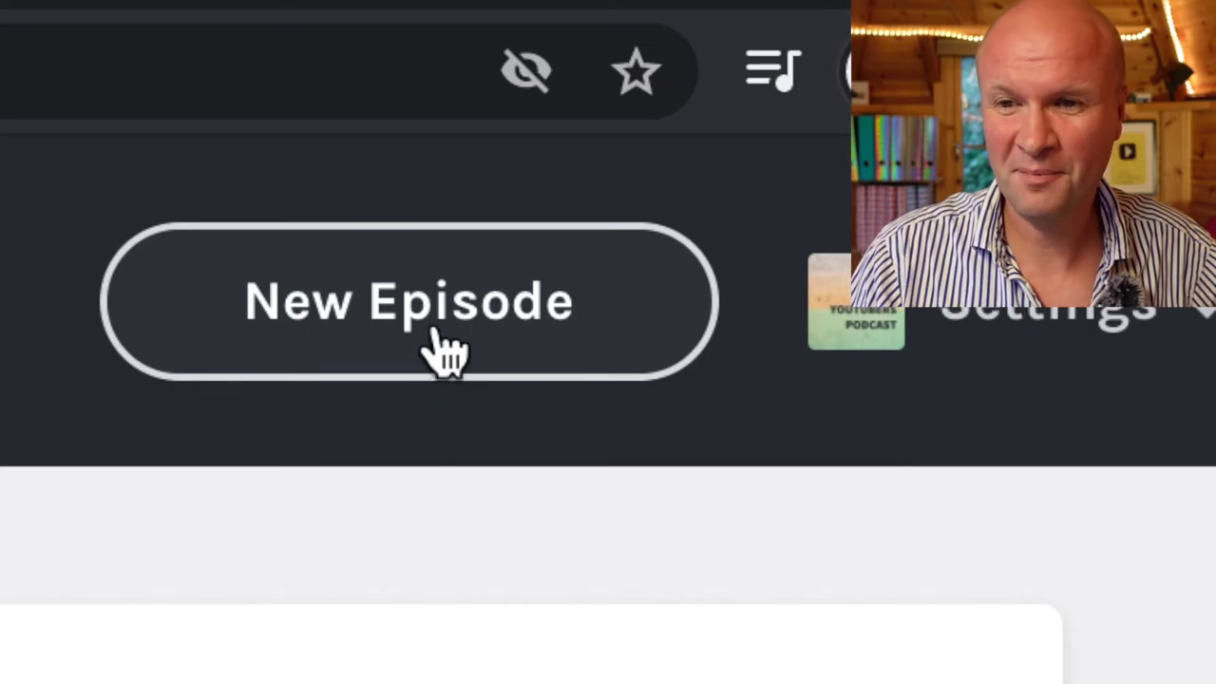
- Create a new episode and upload GBYT GORDON AUDIO PART 1.wav from the AUDIO EPISODES folder
{"action": "left_click", "coordinate": [437, 347]}
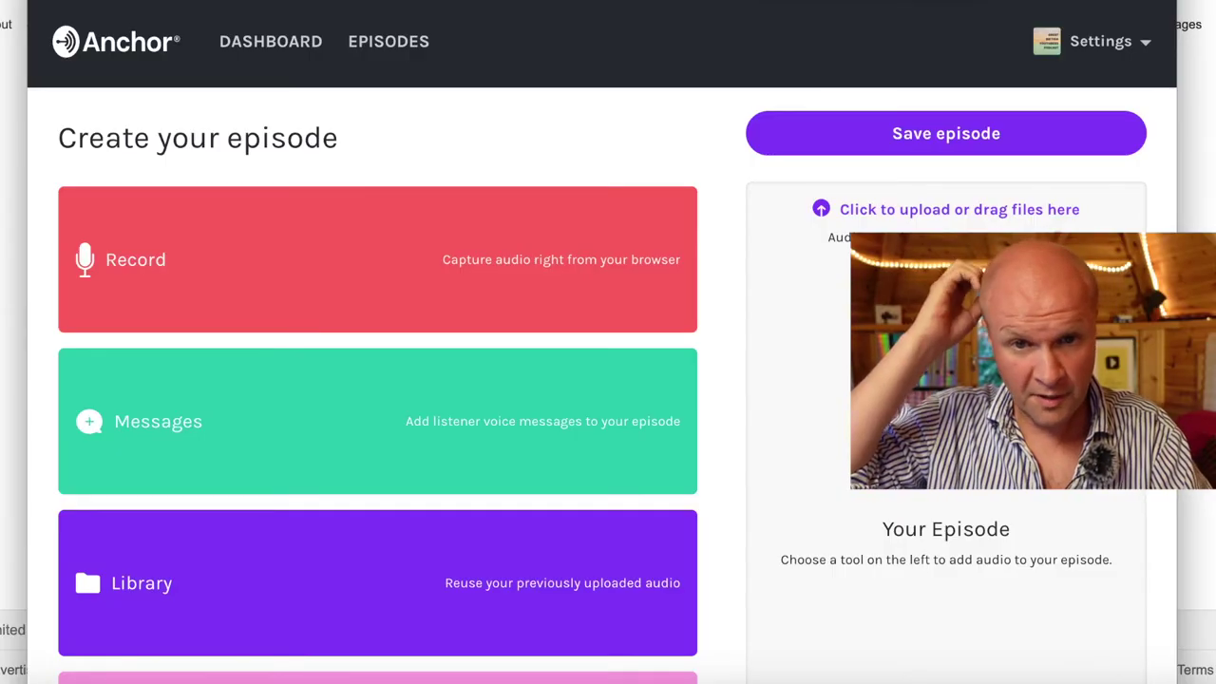
{"action": "scroll", "coordinate": [669, 154], "scroll_direction": "down", "scroll_amount": 3}
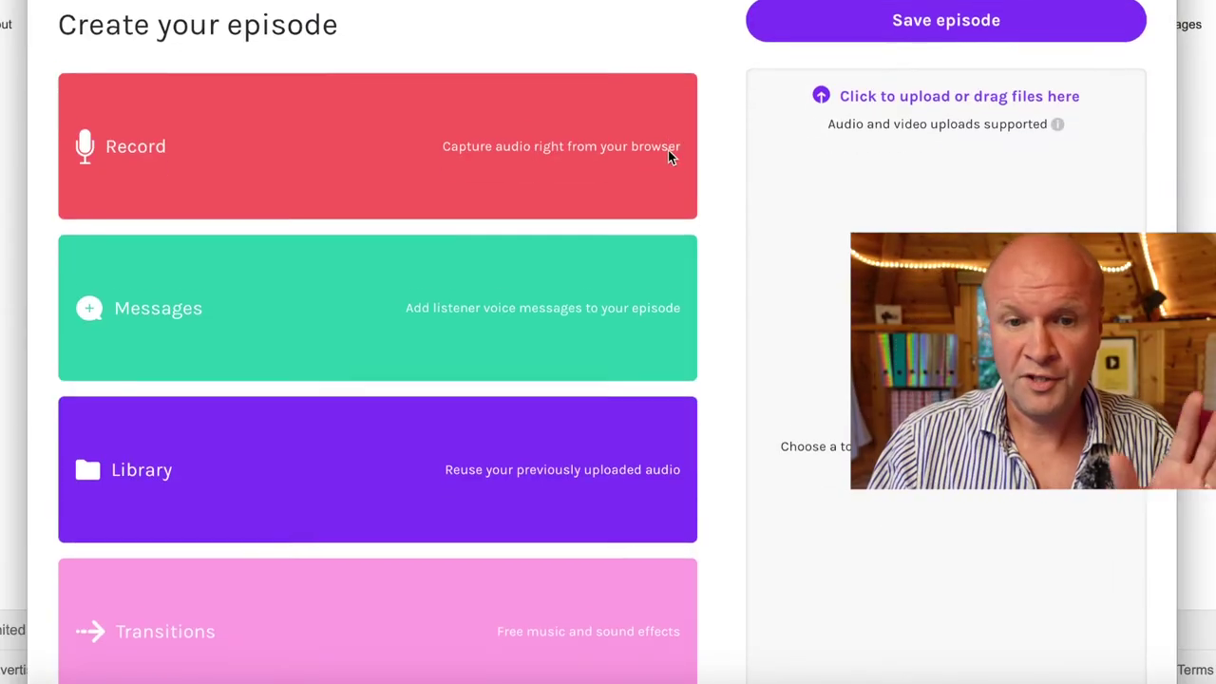
{"action": "scroll", "coordinate": [668, 152], "scroll_direction": "up", "scroll_amount": 3}
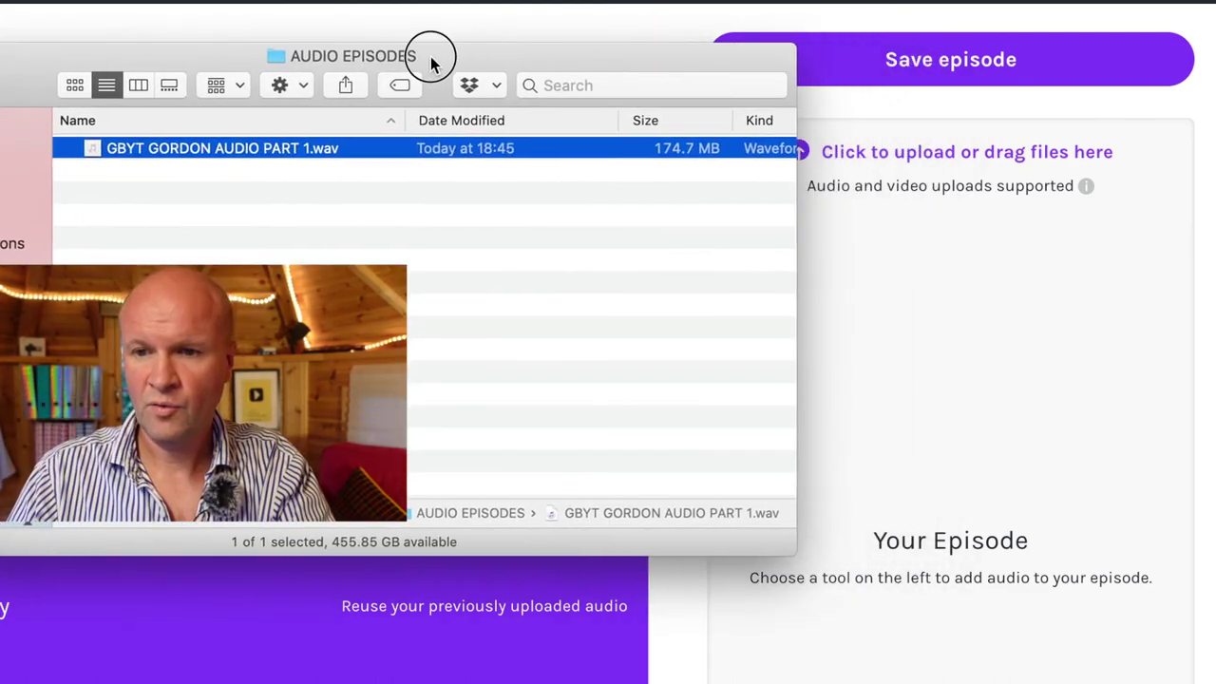
{"action": "left_click_drag", "start_coordinate": [434, 54], "coordinate": [347, 46]}
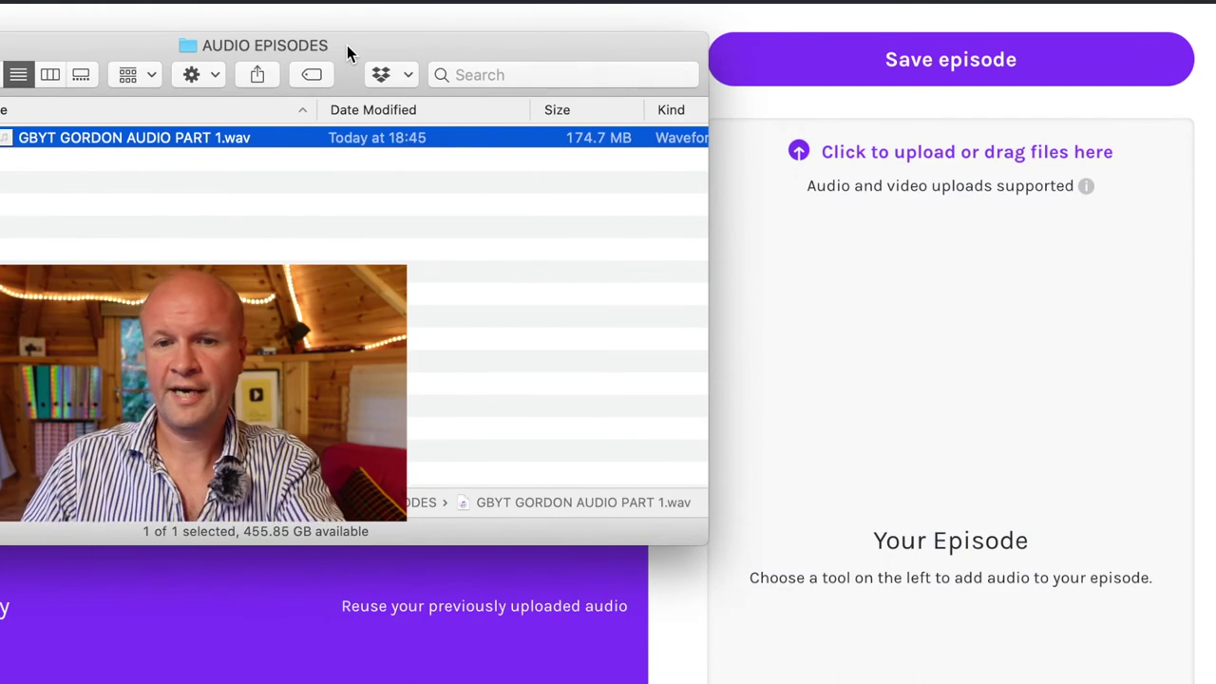
{"action": "left_click_drag", "start_coordinate": [191, 140], "coordinate": [1061, 164]}
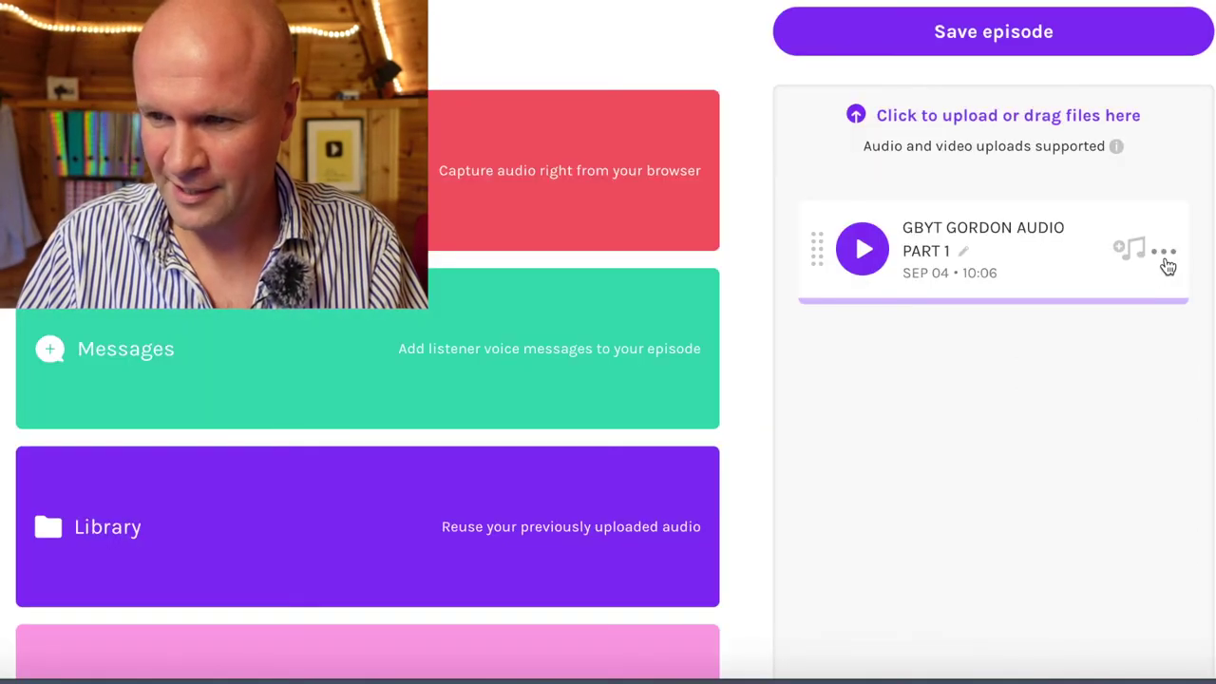
- Open GBYT GORDON AUDIO PART 1 with Edit audio, then play and pause its opening seconds
{"action": "left_click", "coordinate": [1164, 253]}
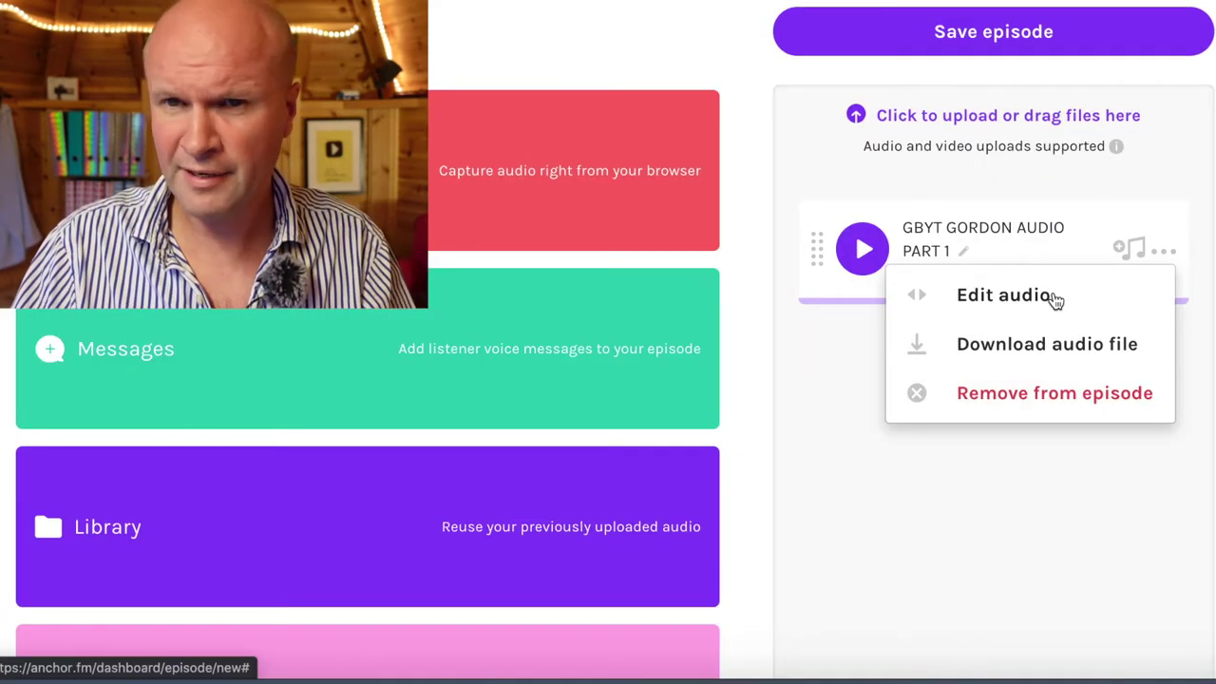
{"action": "left_click", "coordinate": [1052, 298]}
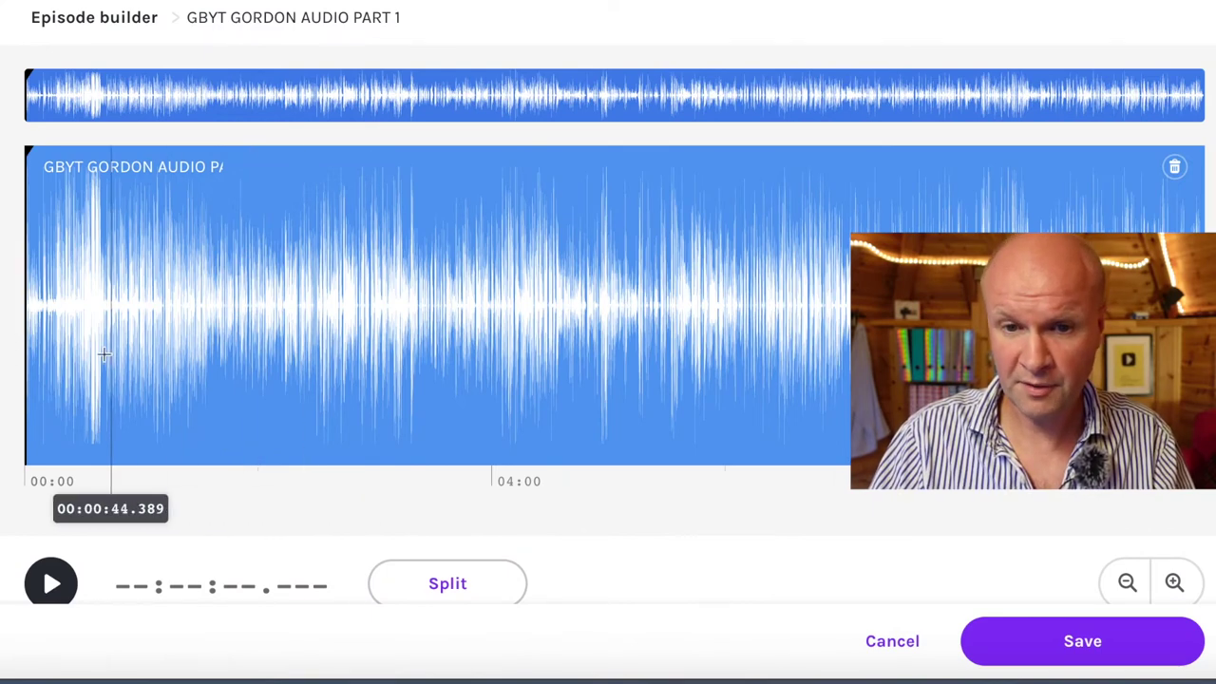
{"action": "left_click", "coordinate": [59, 589]}
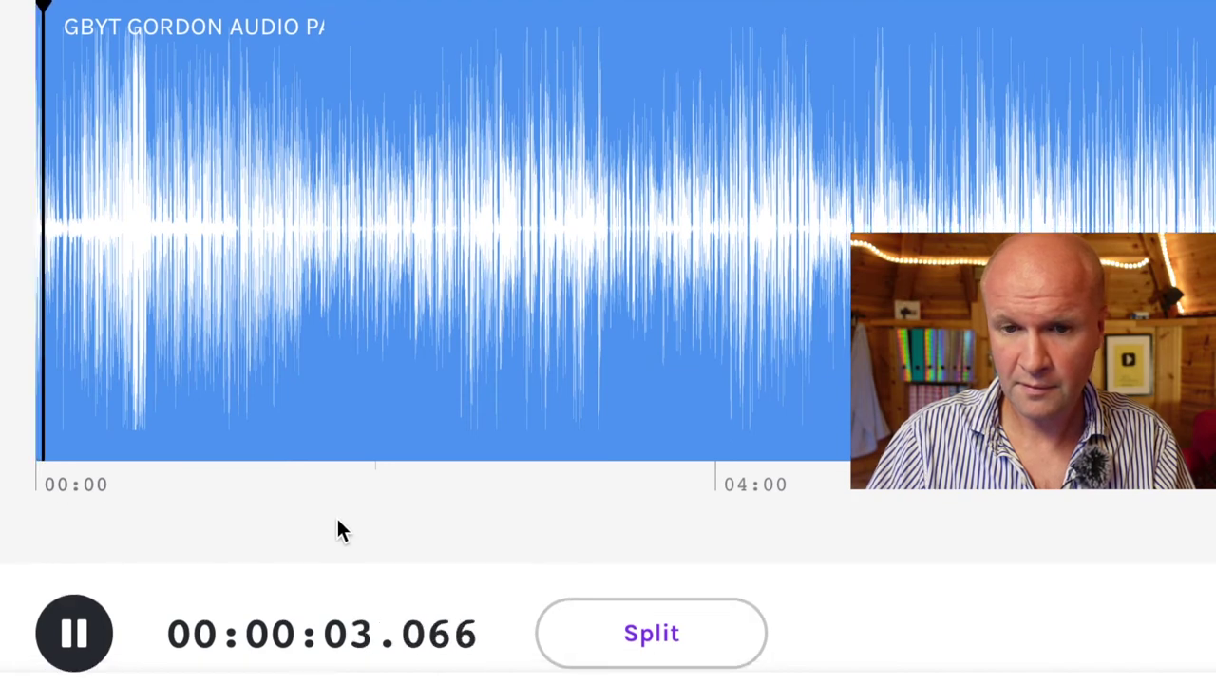
{"action": "left_click", "coordinate": [73, 634]}
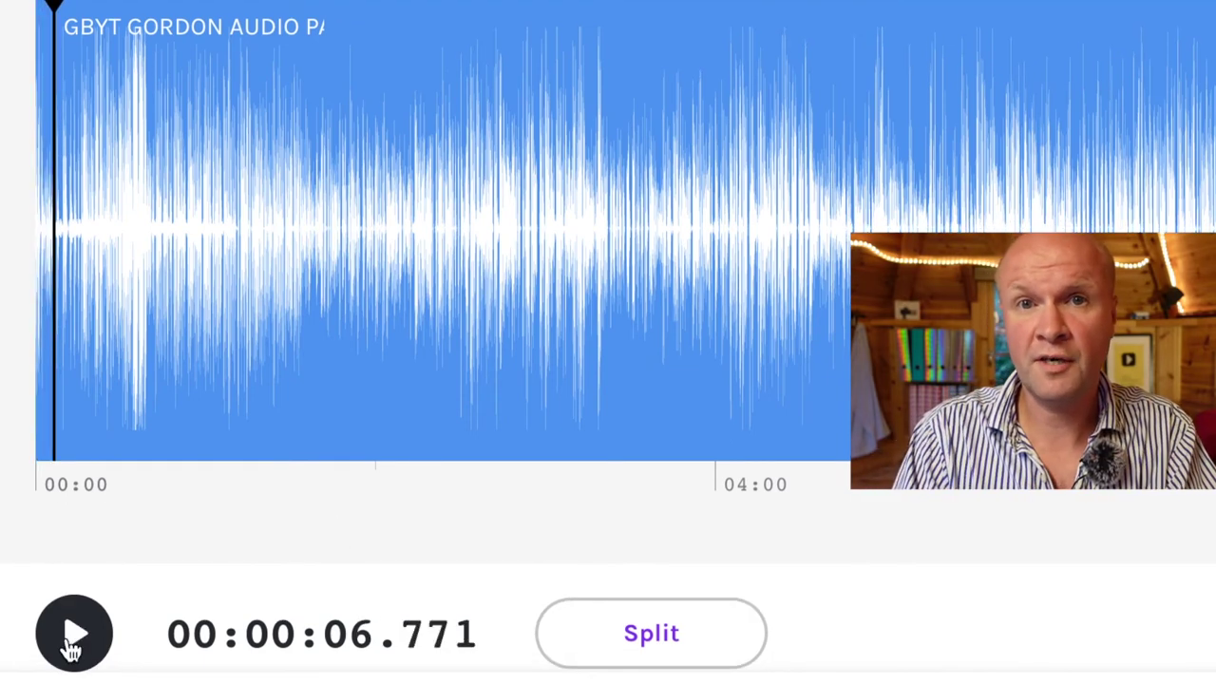
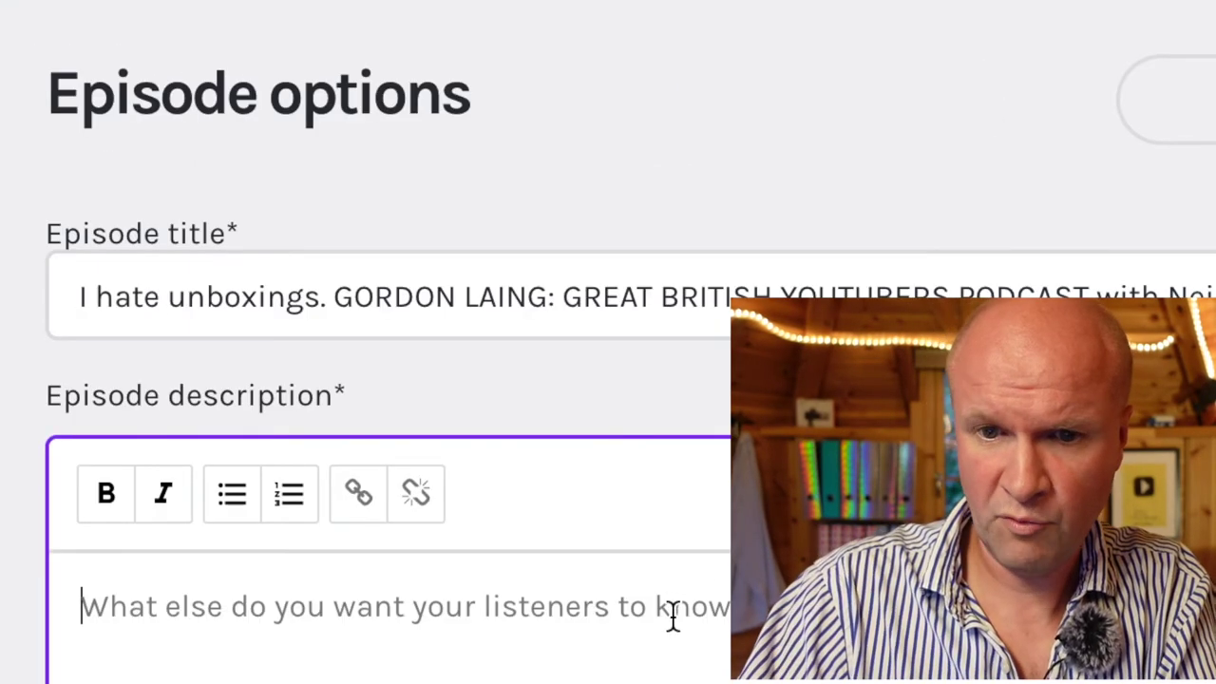
- Paste the full show notes into Episode description, putting the subscriber line in its own paragraph
{"action": "key", "text": "ctrl+v"}
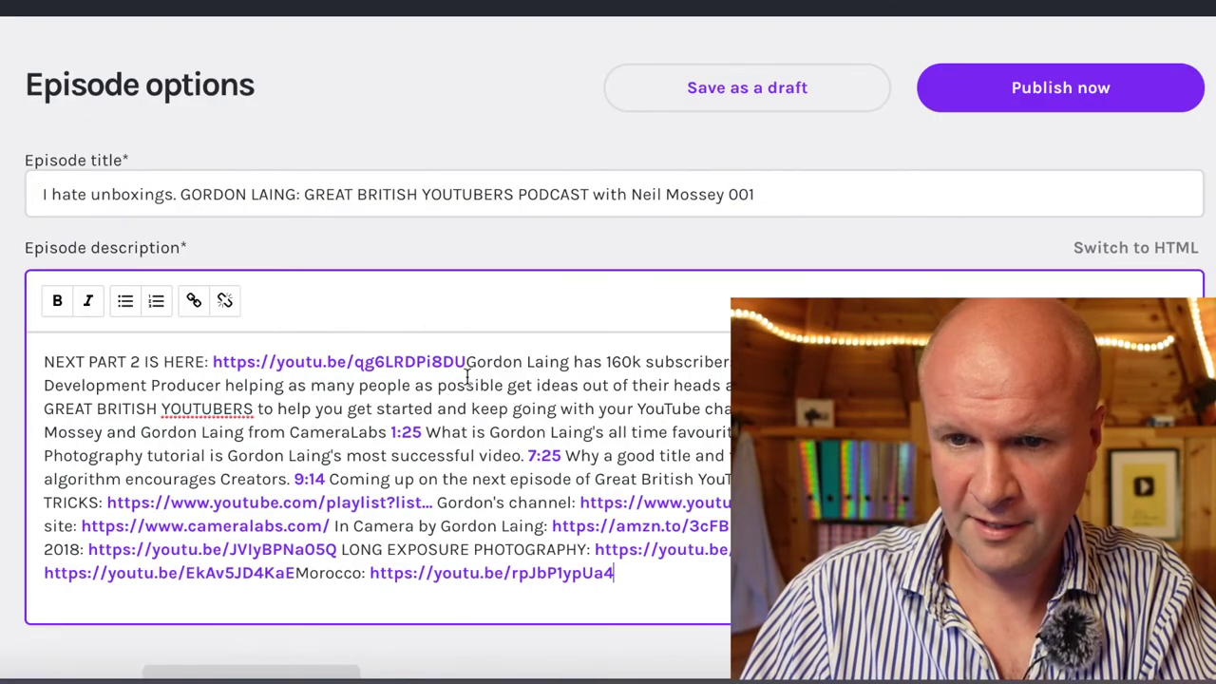
{"action": "left_click", "coordinate": [465, 361]}
{"action": "key", "text": "Return"}
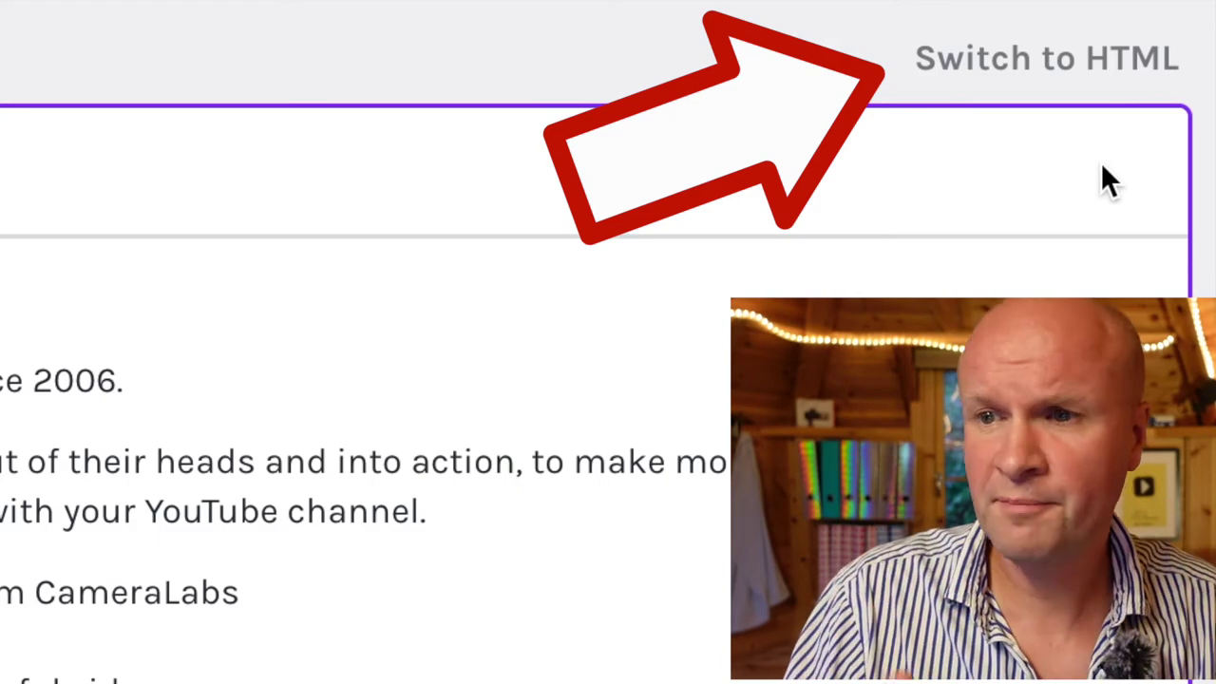
- Check the description's watch links and chapter timestamps in the HTML source view
{"action": "left_click", "coordinate": [1077, 76]}
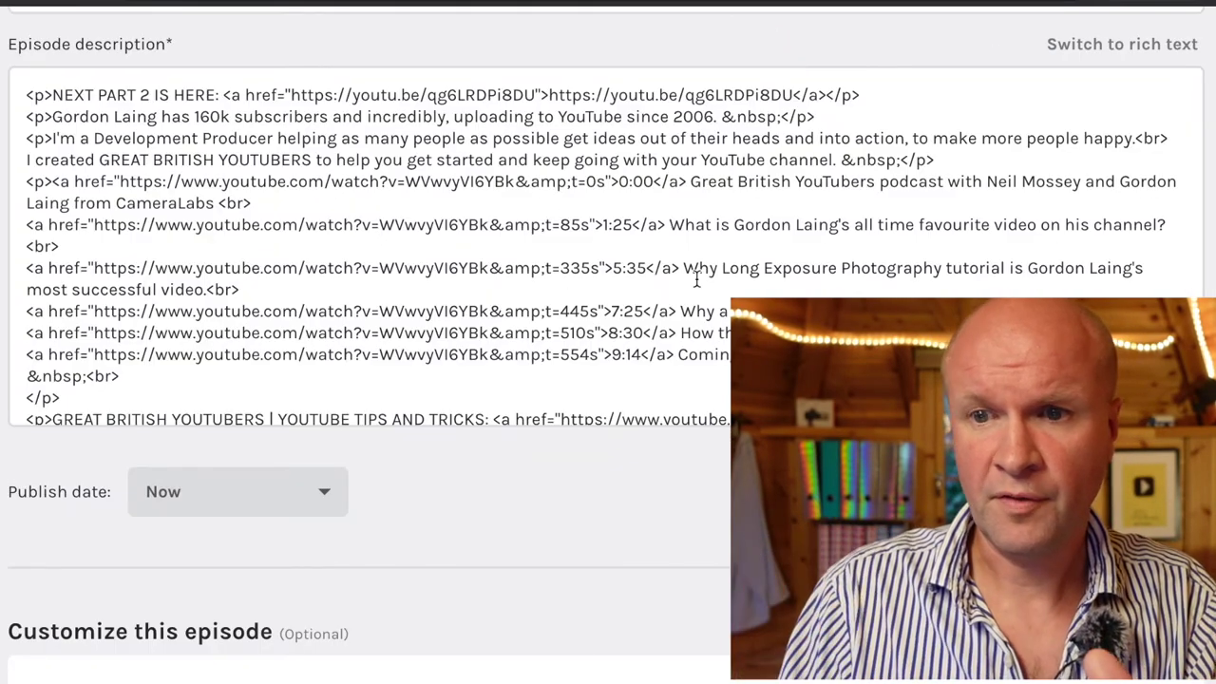
{"action": "scroll", "coordinate": [696, 278], "scroll_direction": "down", "scroll_amount": 3}
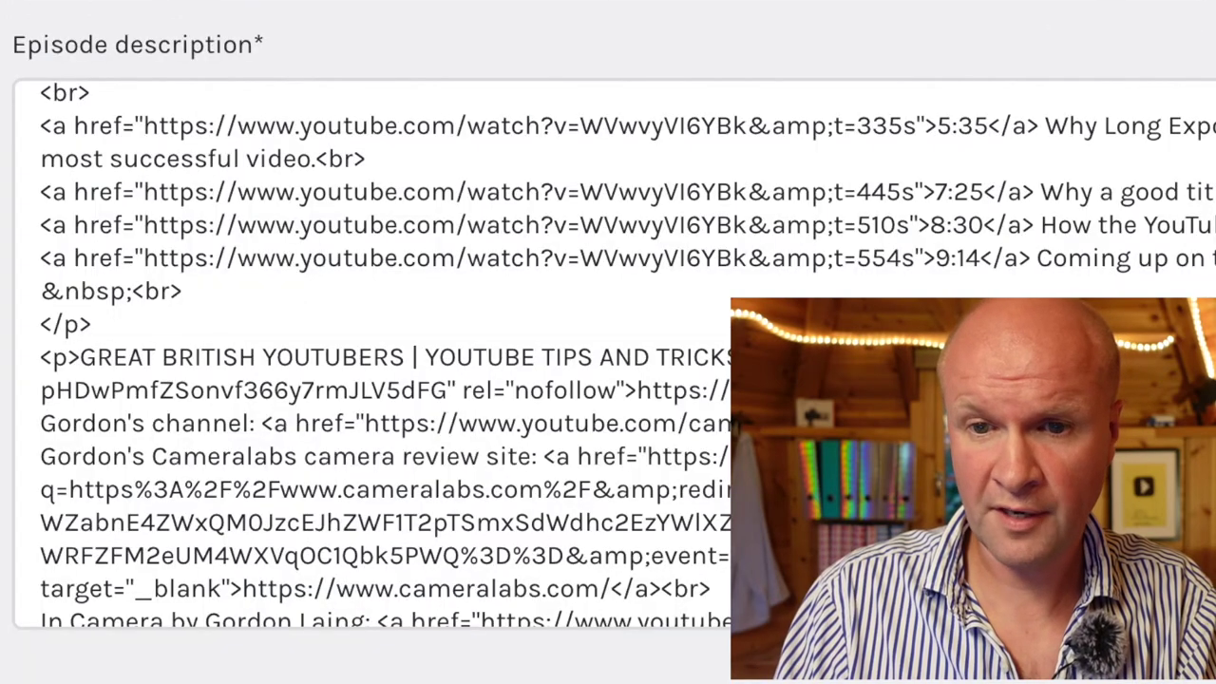
{"action": "scroll", "coordinate": [380, 351], "scroll_direction": "down", "scroll_amount": 3}
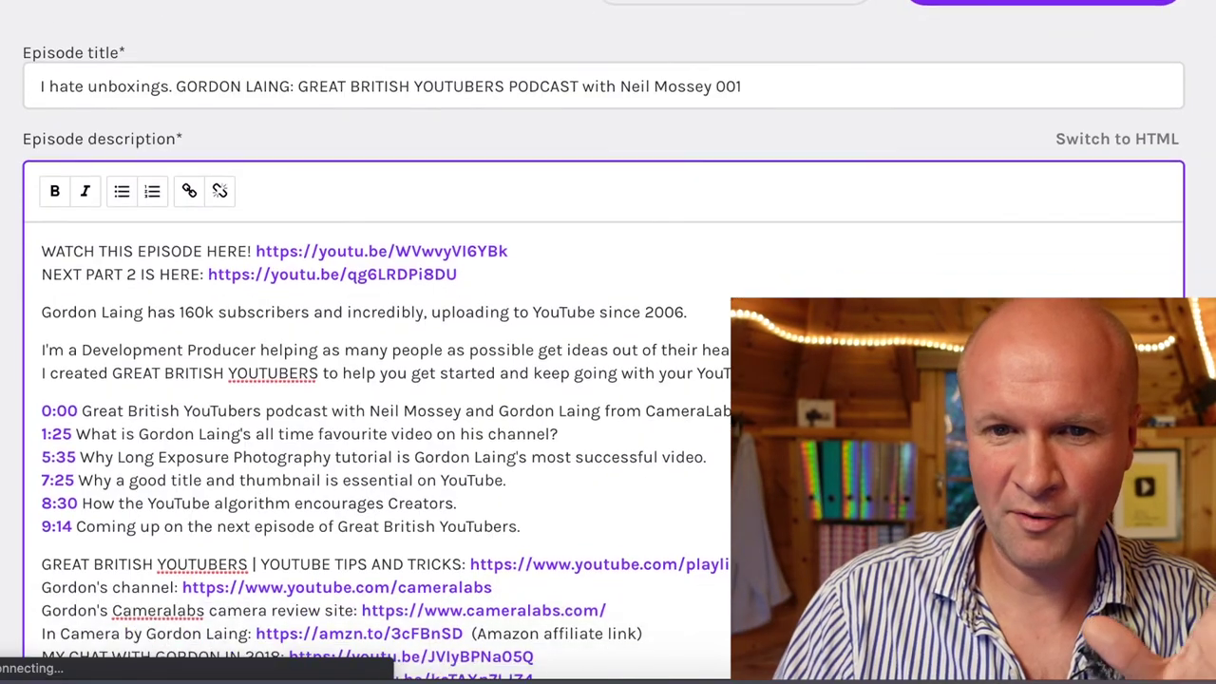
{"action": "scroll", "coordinate": [603, 380], "scroll_direction": "down", "scroll_amount": 2}
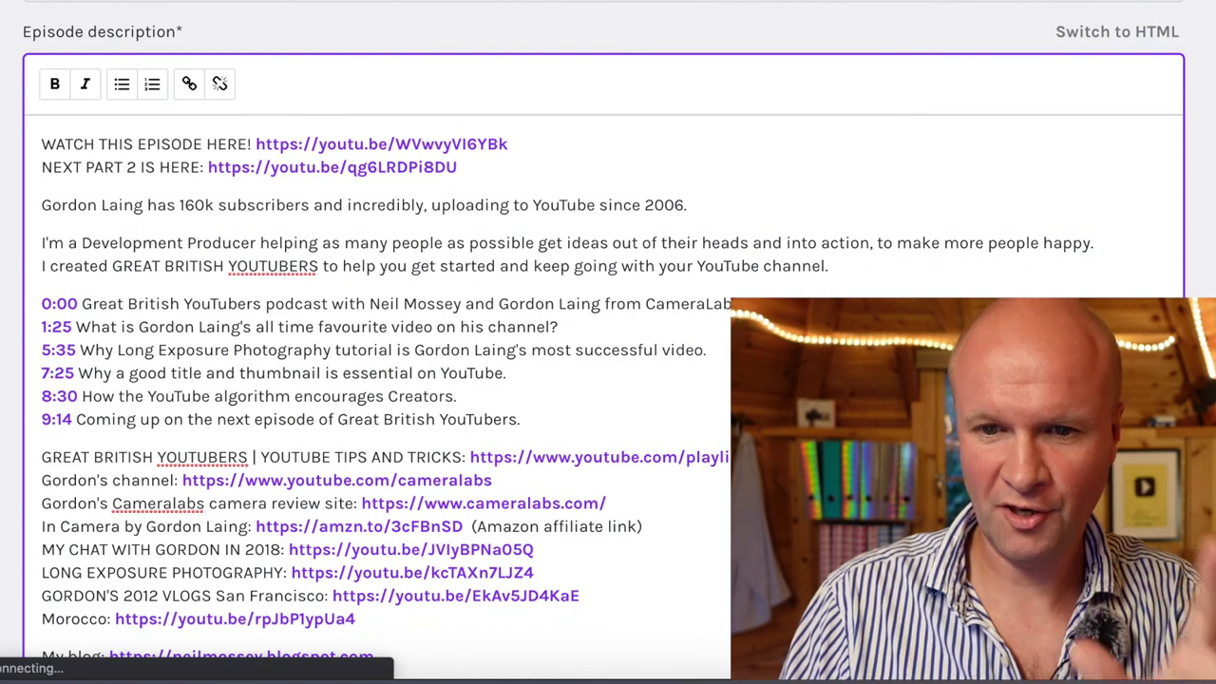
- Open the episode's Publish date choices
{"action": "scroll", "coordinate": [603, 380], "scroll_direction": "up", "scroll_amount": 4}
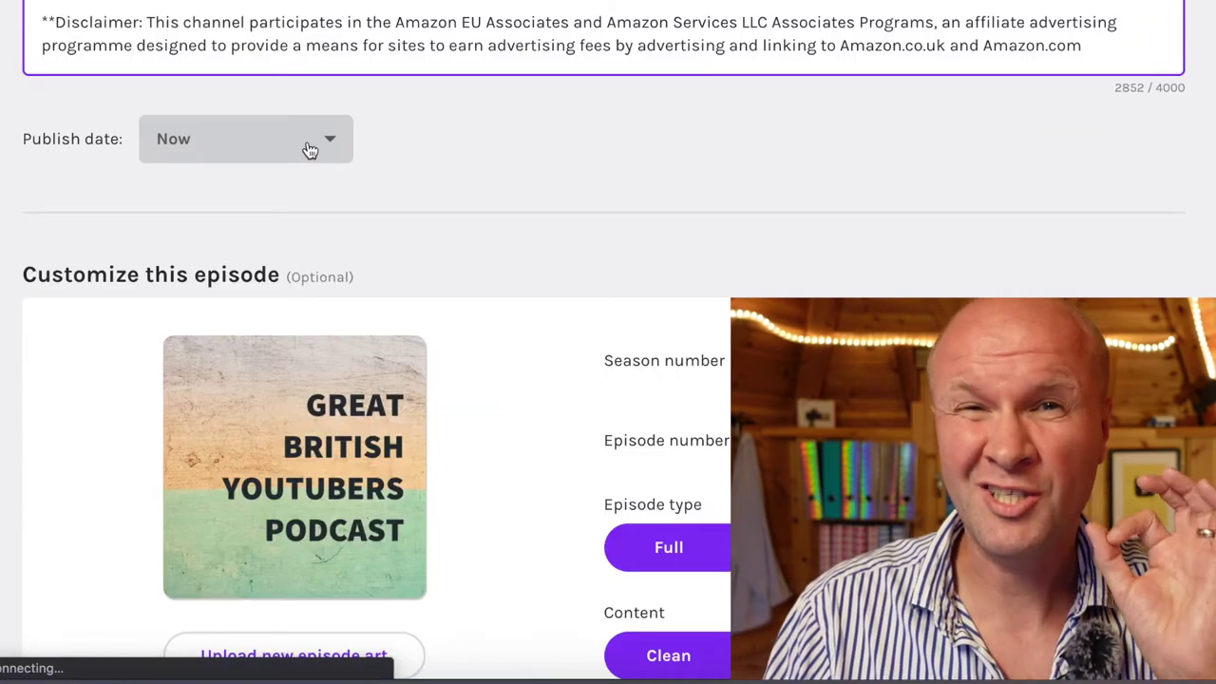
{"action": "left_click", "coordinate": [307, 145]}
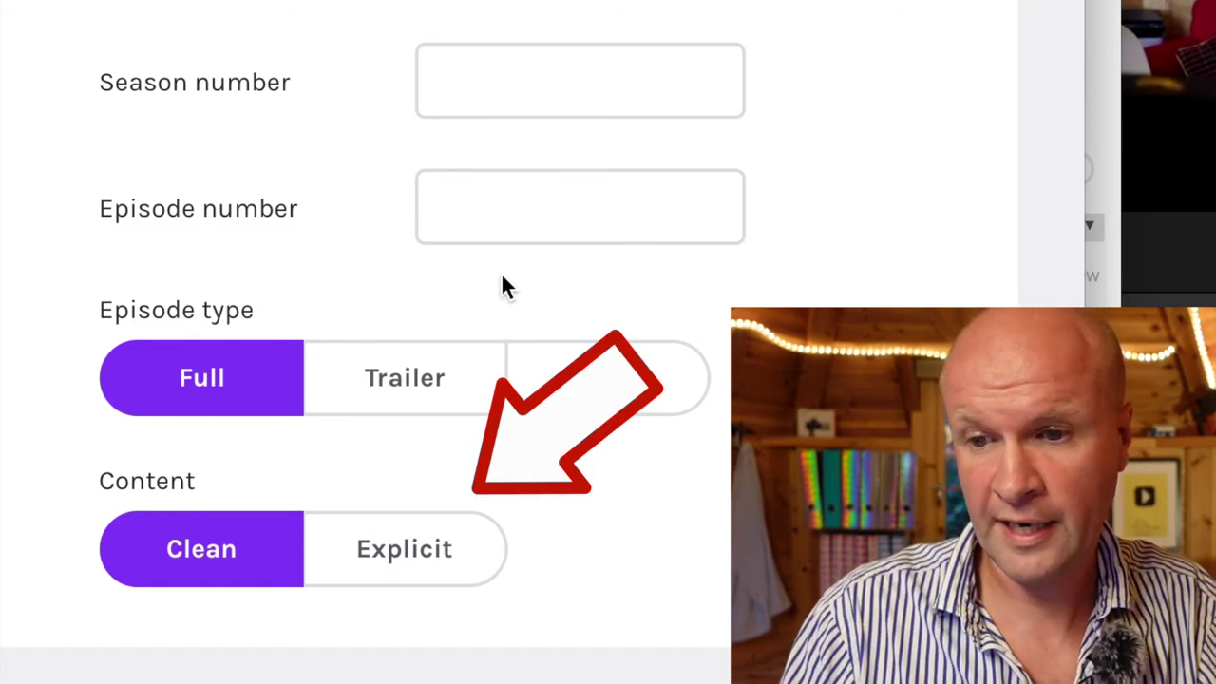
- Set season number 1 and episode number 1, and choose to upload new episode art
{"action": "left_click", "coordinate": [542, 71]}
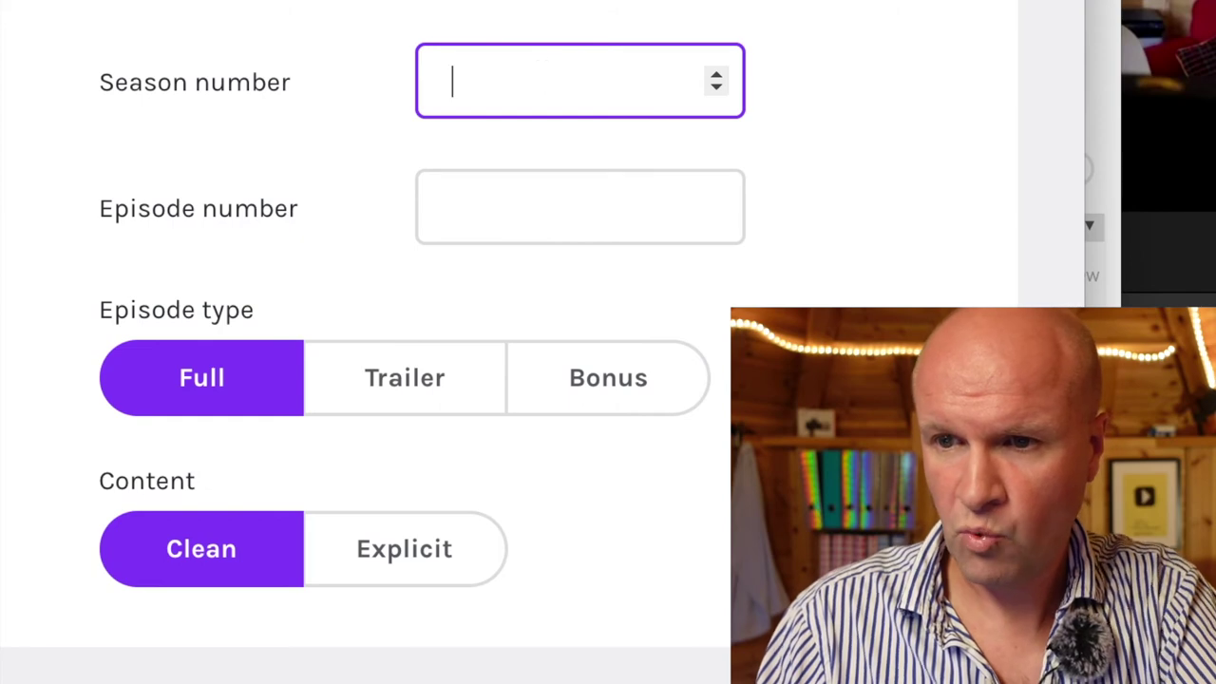
{"action": "type", "text": "1"}
{"action": "left_click", "coordinate": [516, 211]}
{"action": "type", "text": "1"}
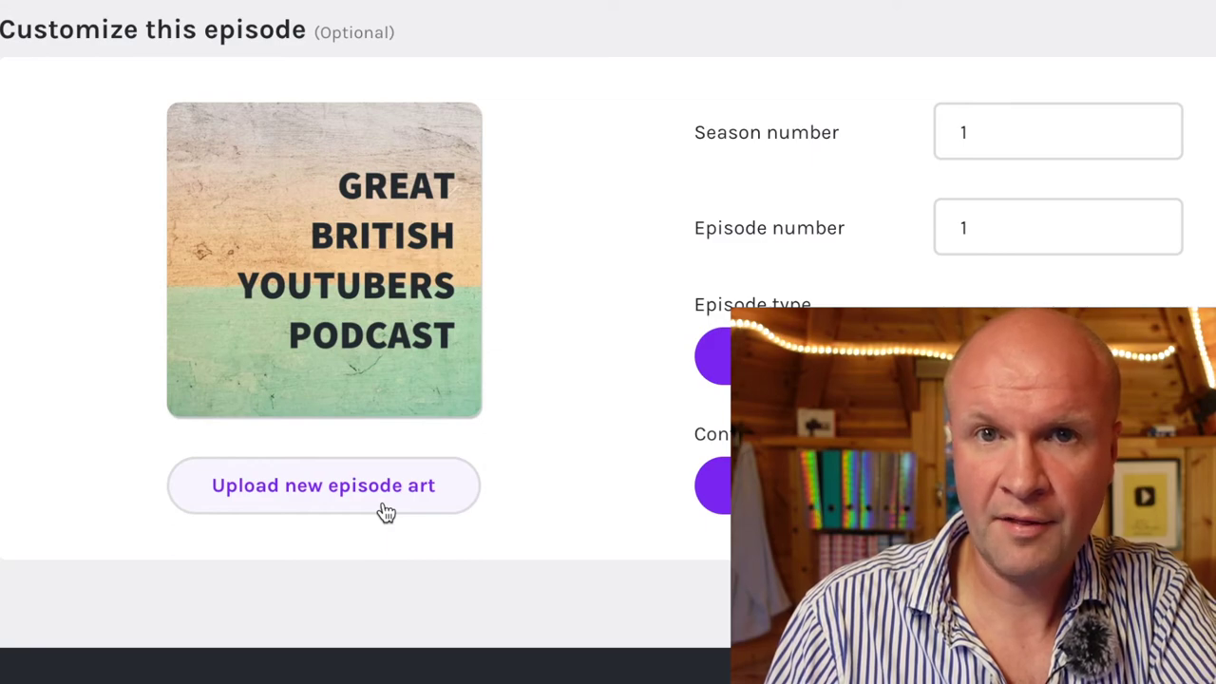
{"action": "left_click", "coordinate": [385, 512]}
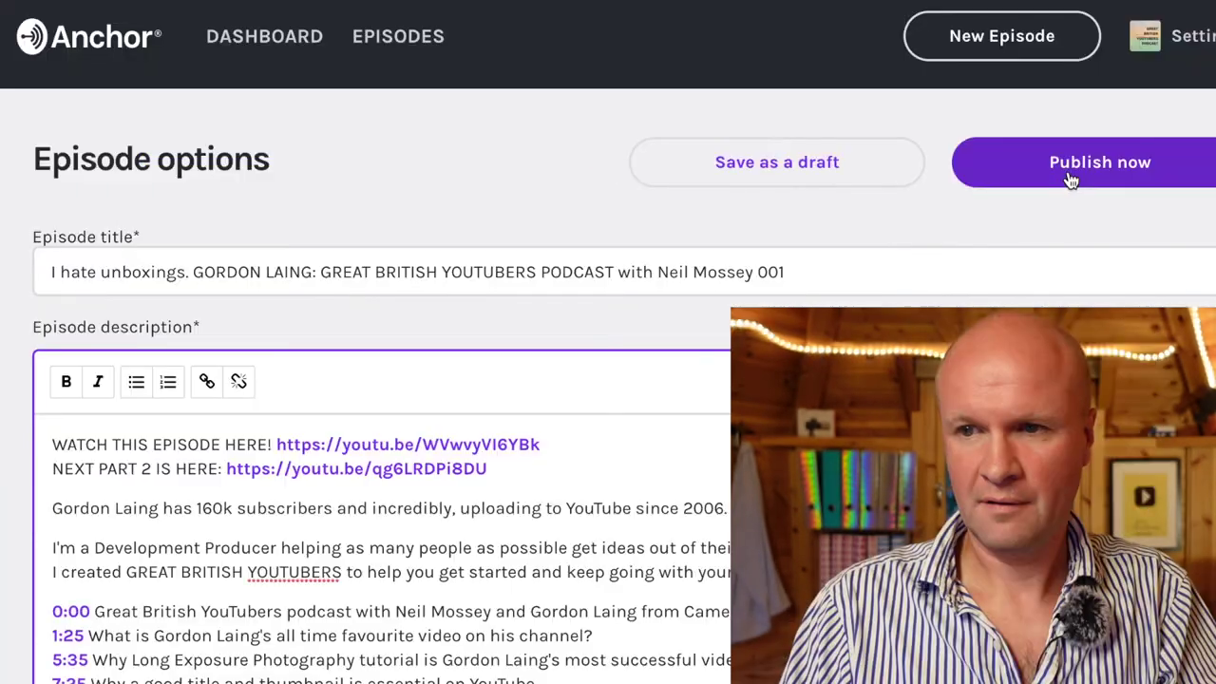
- Publish the episode now and confirm the How To, English podcast setup
{"action": "left_click", "coordinate": [1068, 171]}
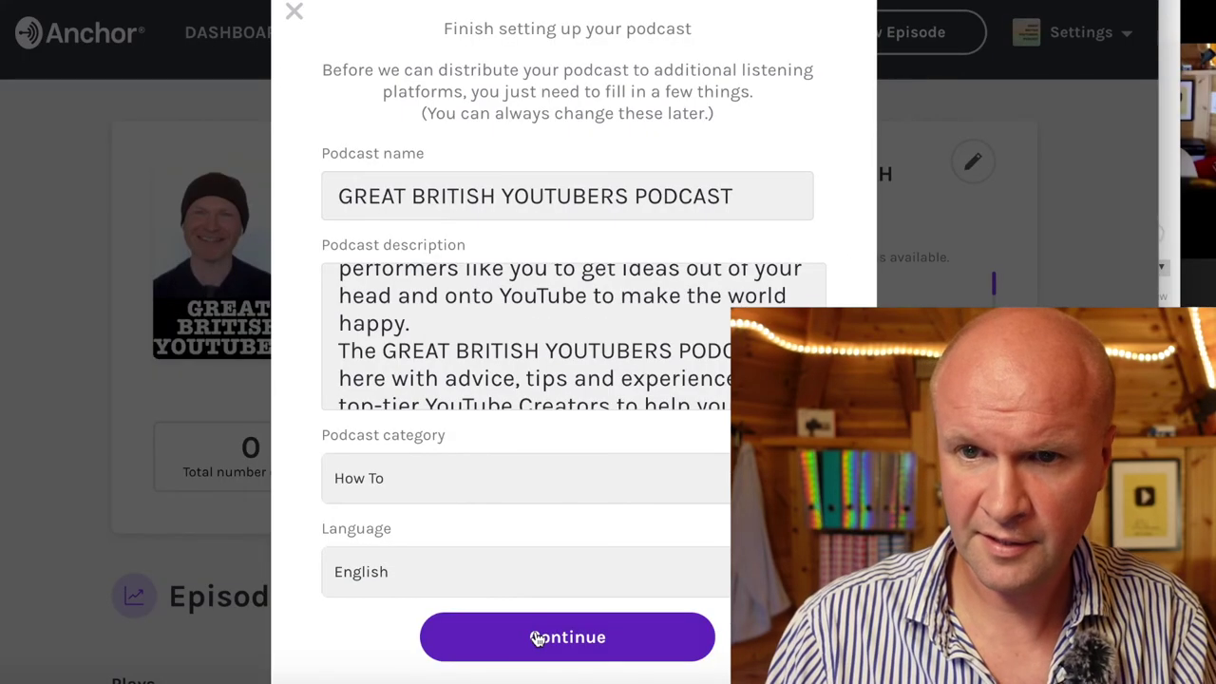
{"action": "left_click", "coordinate": [534, 637]}
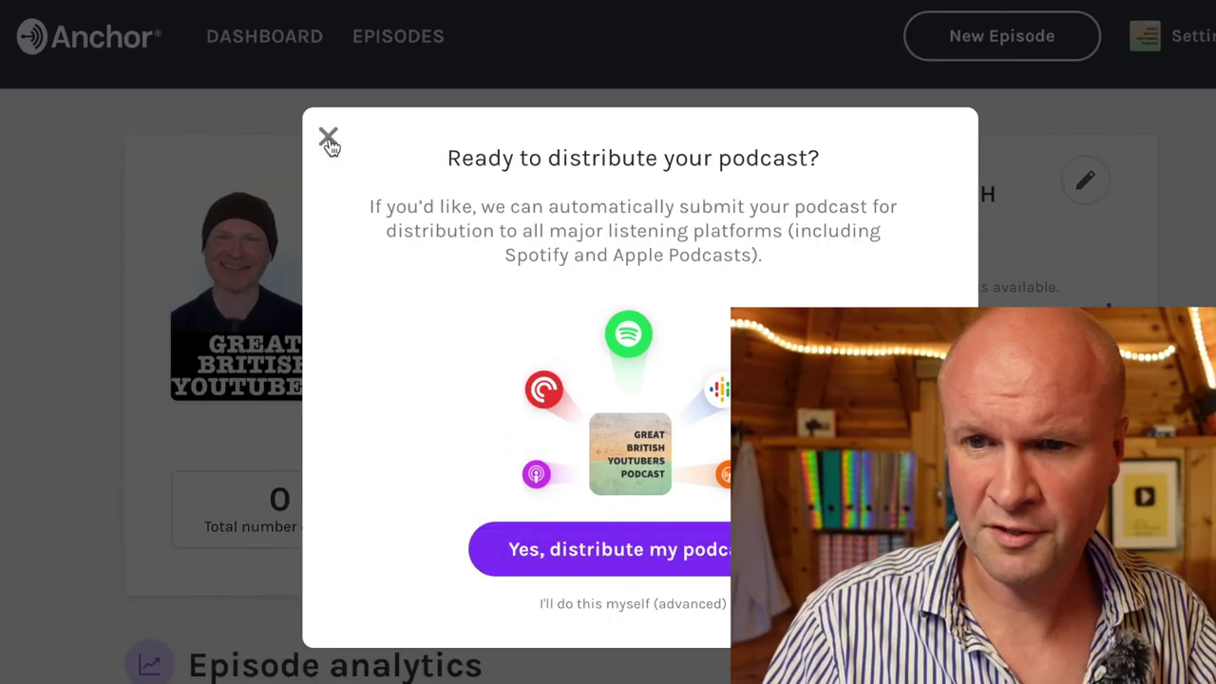
- Dismiss the distribution offer and upload a new image as the podcast cover art
{"action": "left_click", "coordinate": [329, 138]}
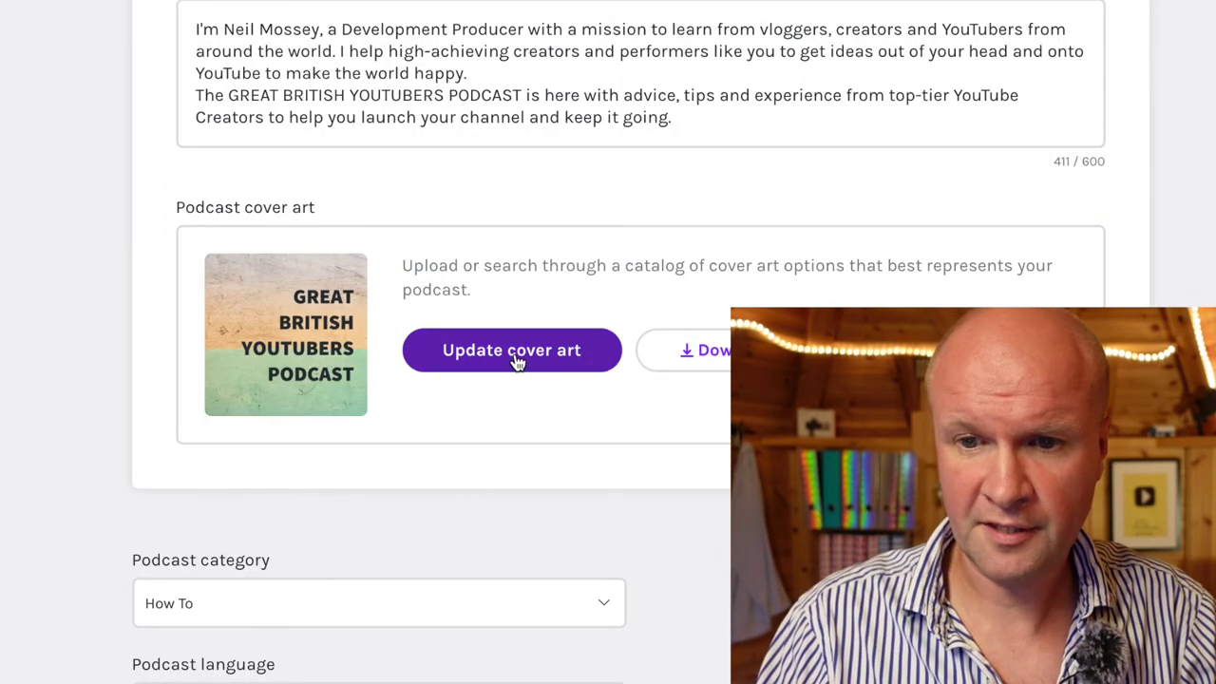
{"action": "left_click", "coordinate": [513, 351]}
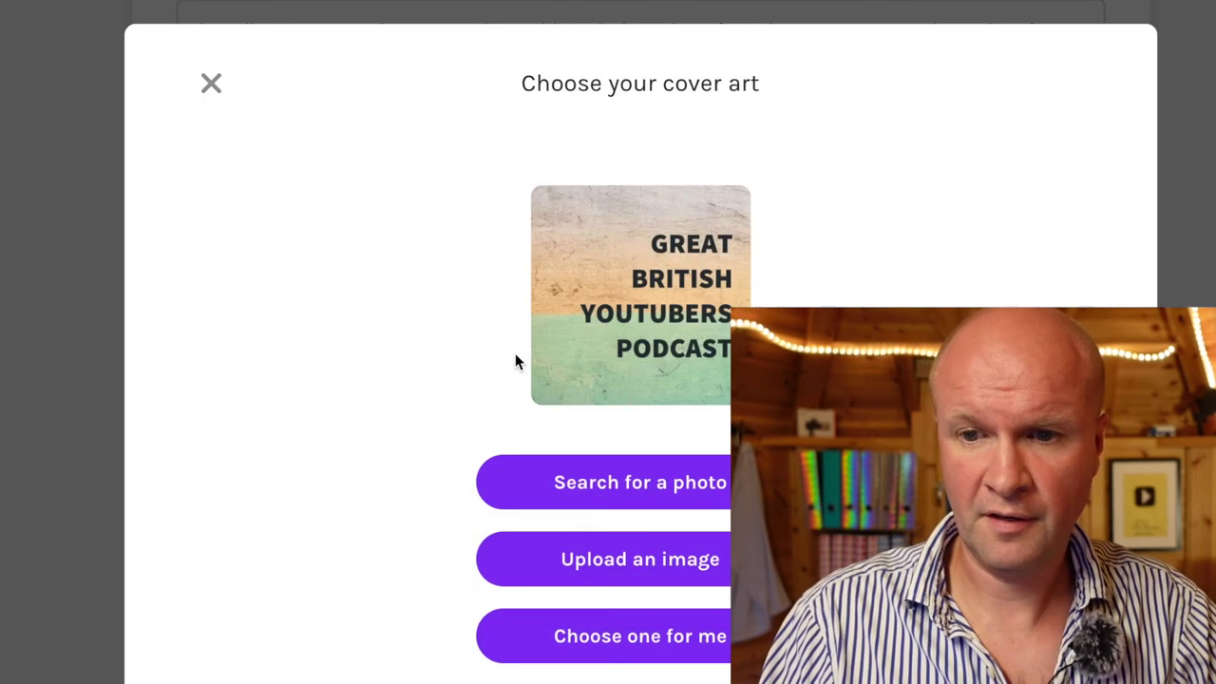
{"action": "left_click", "coordinate": [323, 557]}
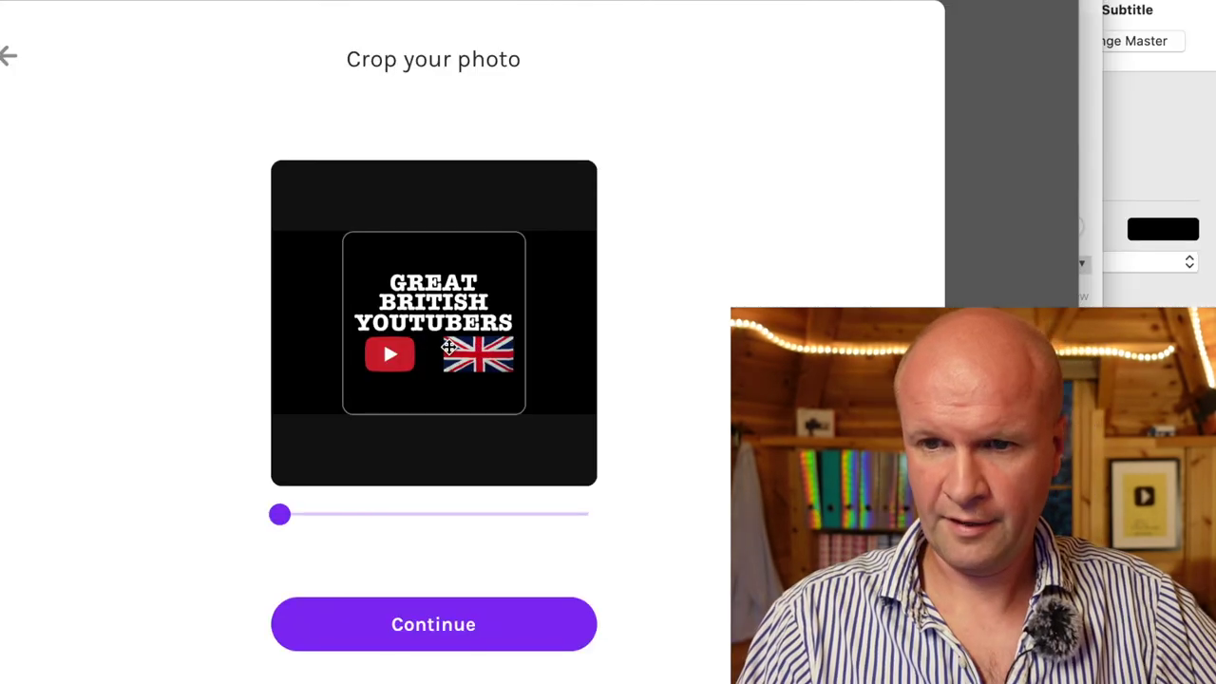
- Reposition and enlarge the Great British YouTubers image in the crop, with Apply Text off
{"action": "left_click_drag", "start_coordinate": [448, 348], "coordinate": [442, 371]}
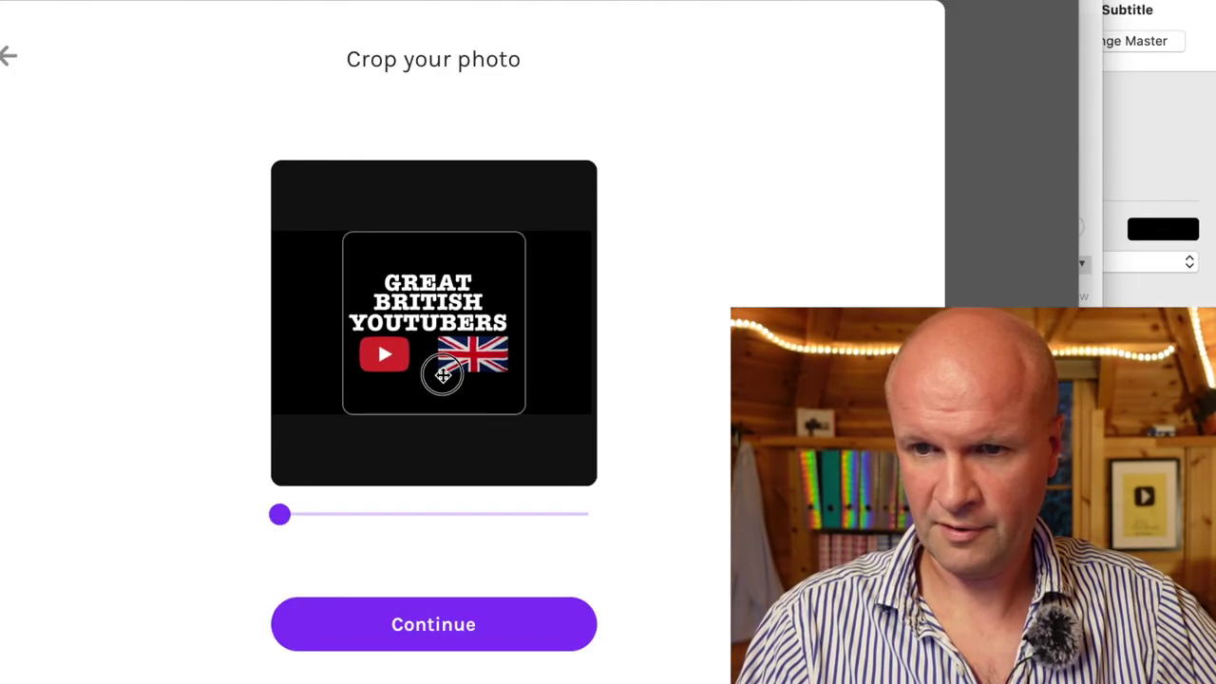
{"action": "left_click_drag", "start_coordinate": [285, 520], "coordinate": [282, 520]}
{"action": "left_click", "coordinate": [382, 621]}
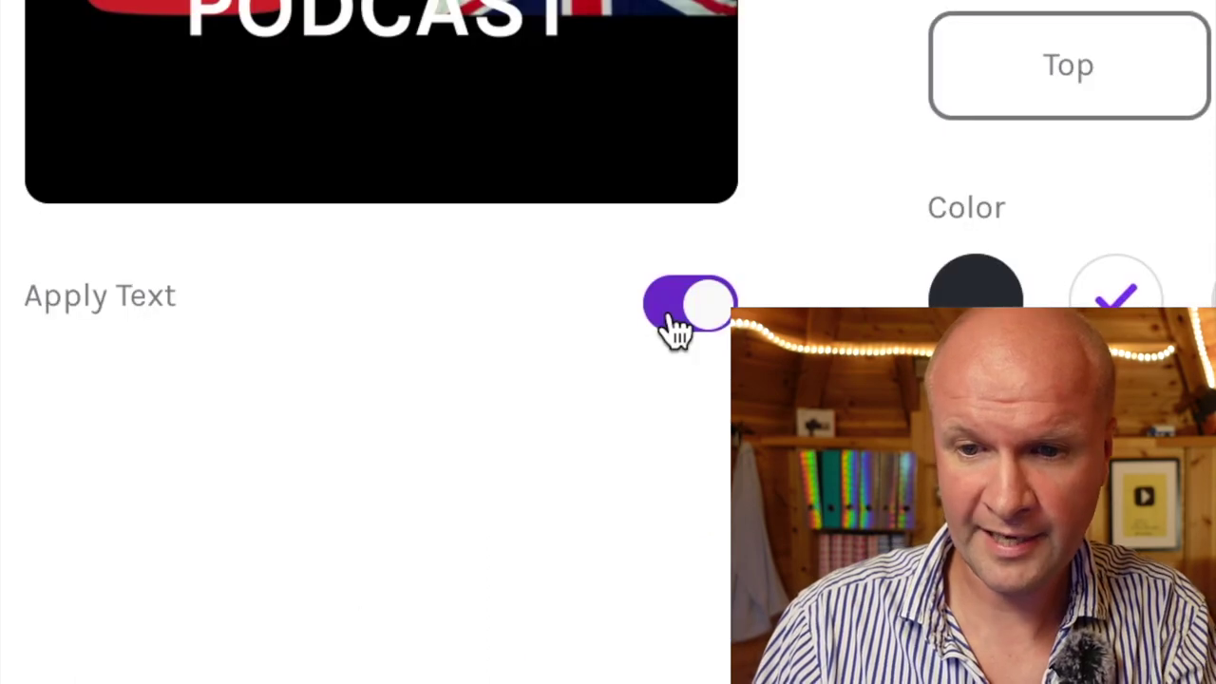
{"action": "left_click", "coordinate": [676, 318]}
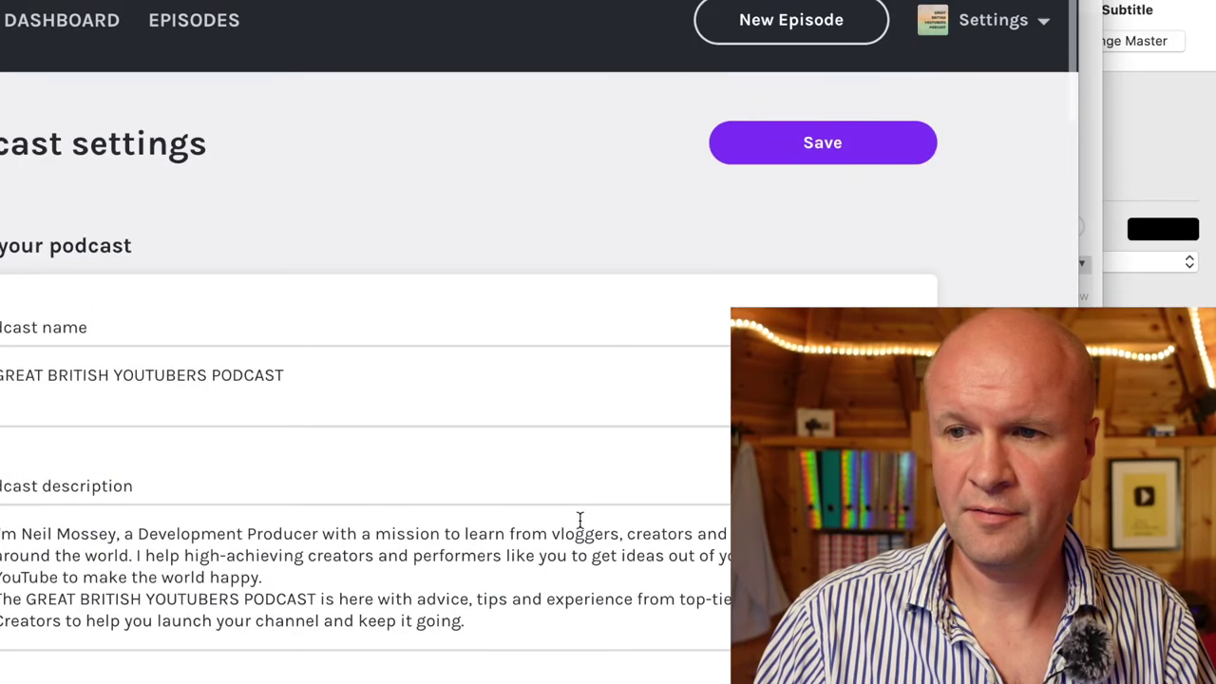
- Save the podcast settings, then reopen the podcast details form and review its description
{"action": "scroll", "coordinate": [579, 520], "scroll_direction": "down", "scroll_amount": 1}
{"action": "left_click", "coordinate": [832, 133]}
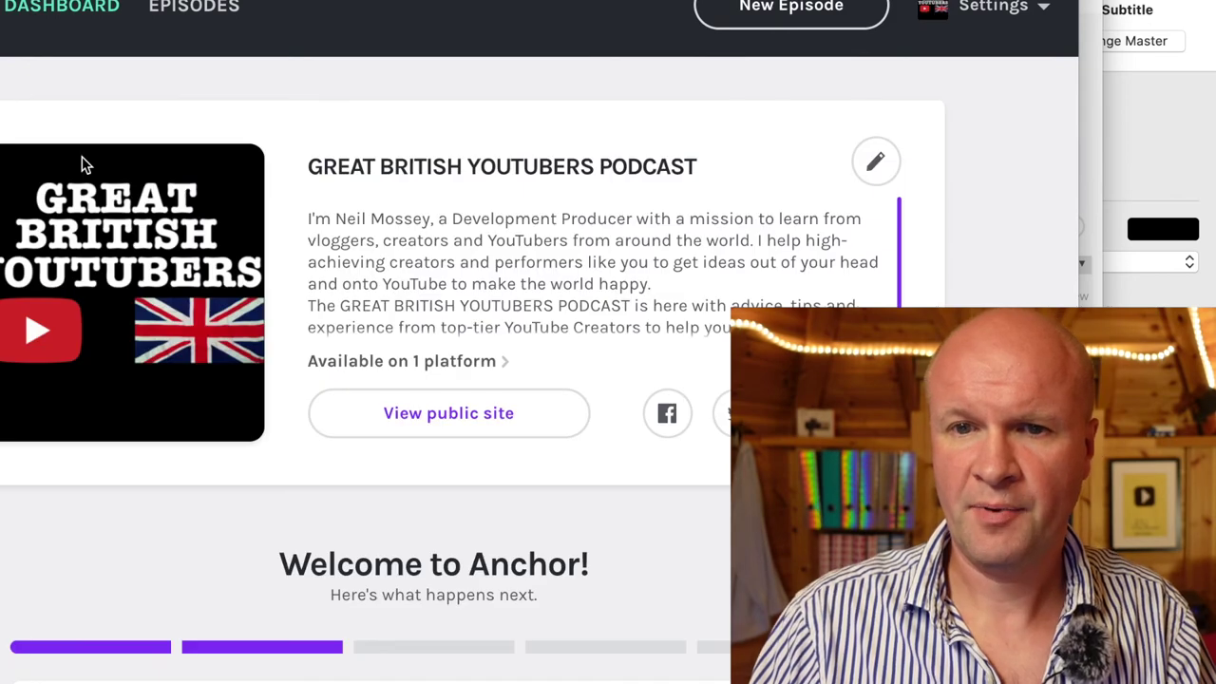
{"action": "left_click", "coordinate": [869, 156]}
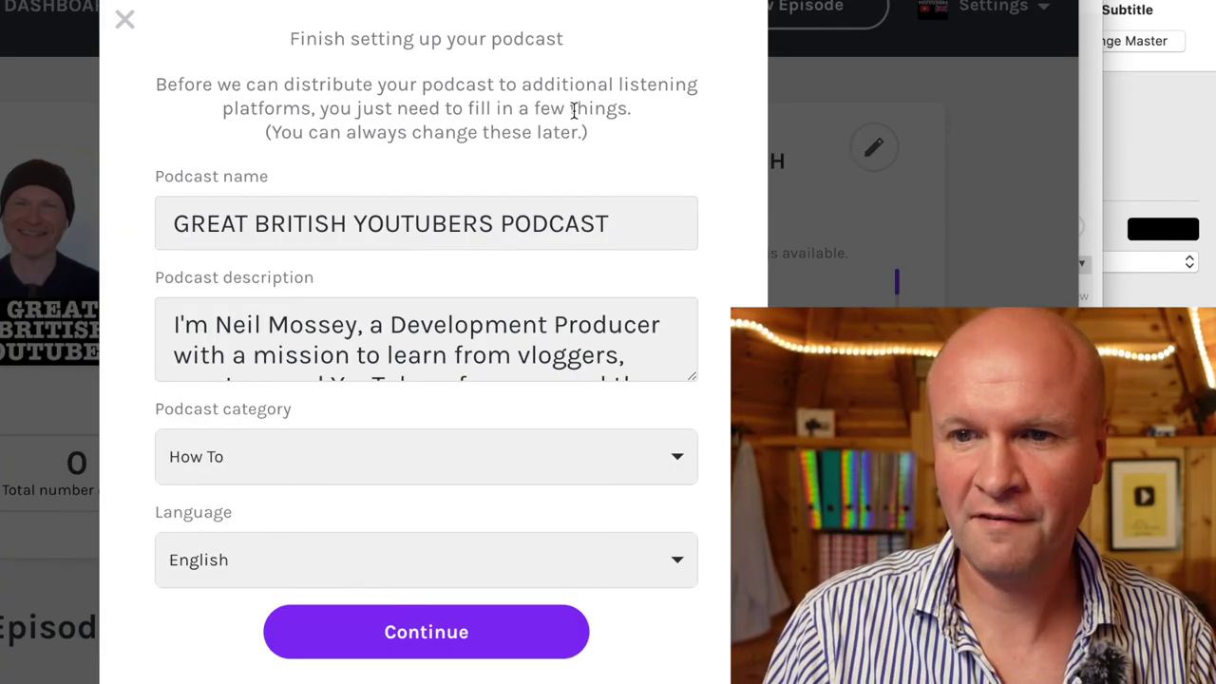
{"action": "scroll", "coordinate": [428, 342], "scroll_direction": "down", "scroll_amount": 3}
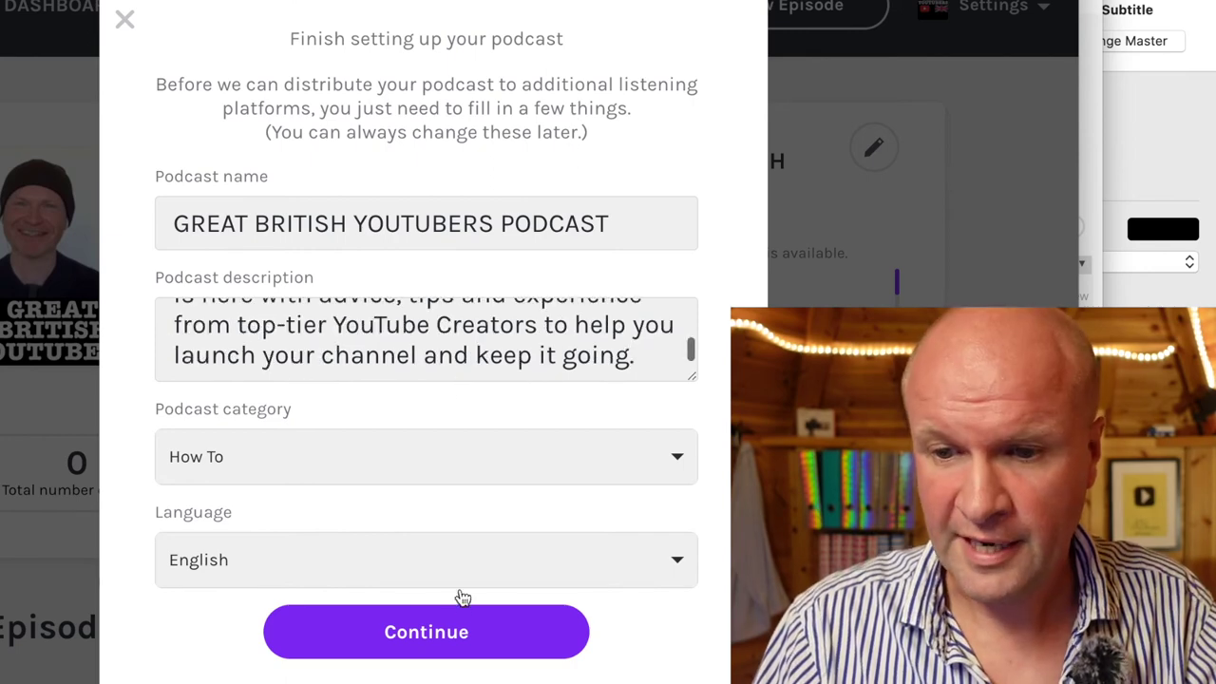